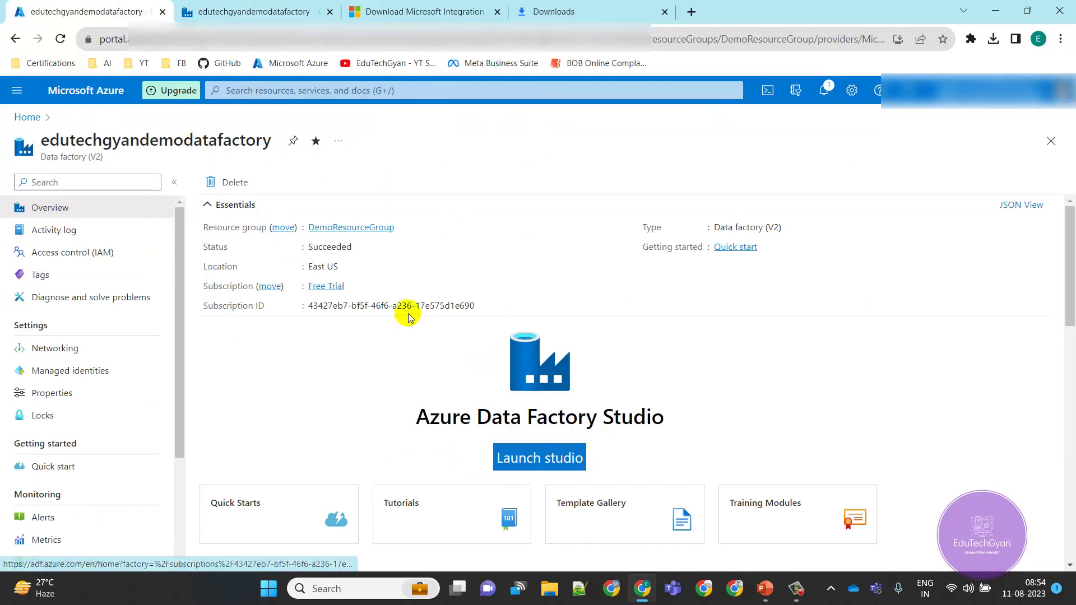
# Switch to the data factory's Integration runtimes page and examine AutoResolveIntegrationRuntime's settings and data flow runtime configuration.
pyautogui.click(269, 4)
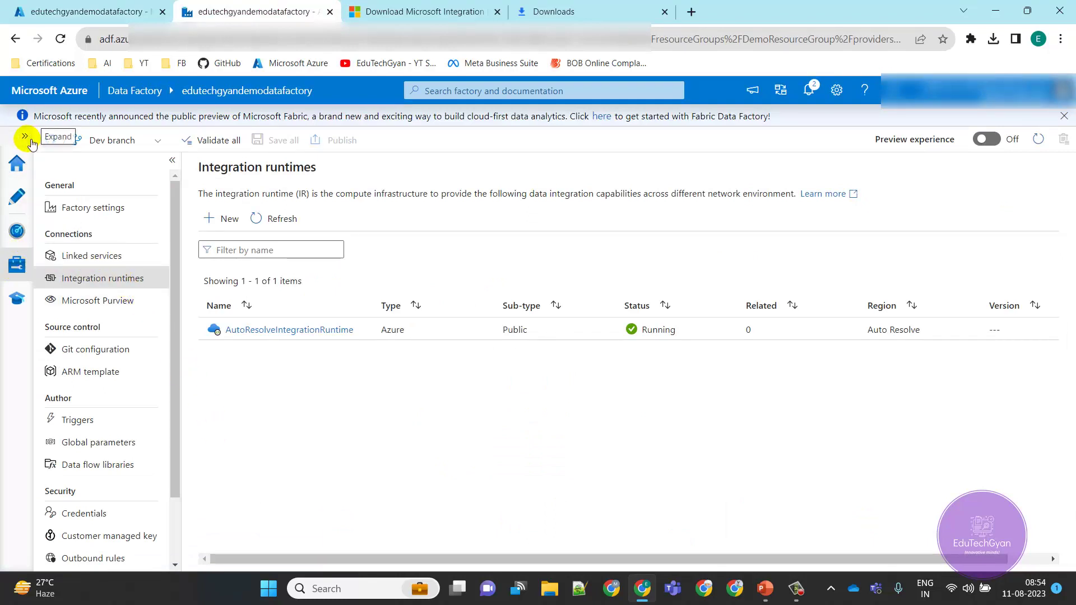
pyautogui.click(24, 135)
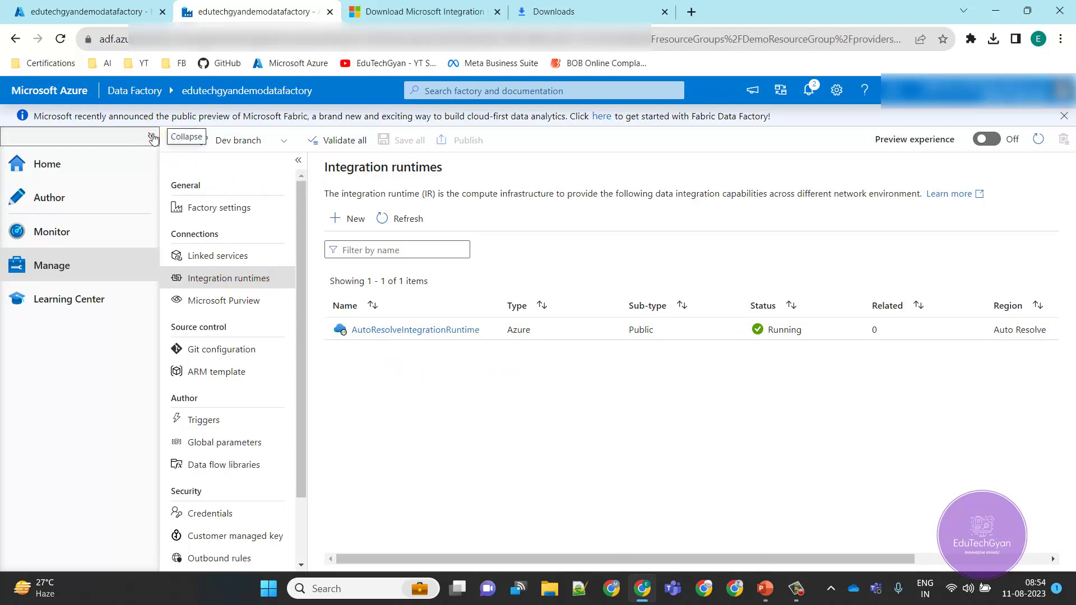
pyautogui.click(152, 139)
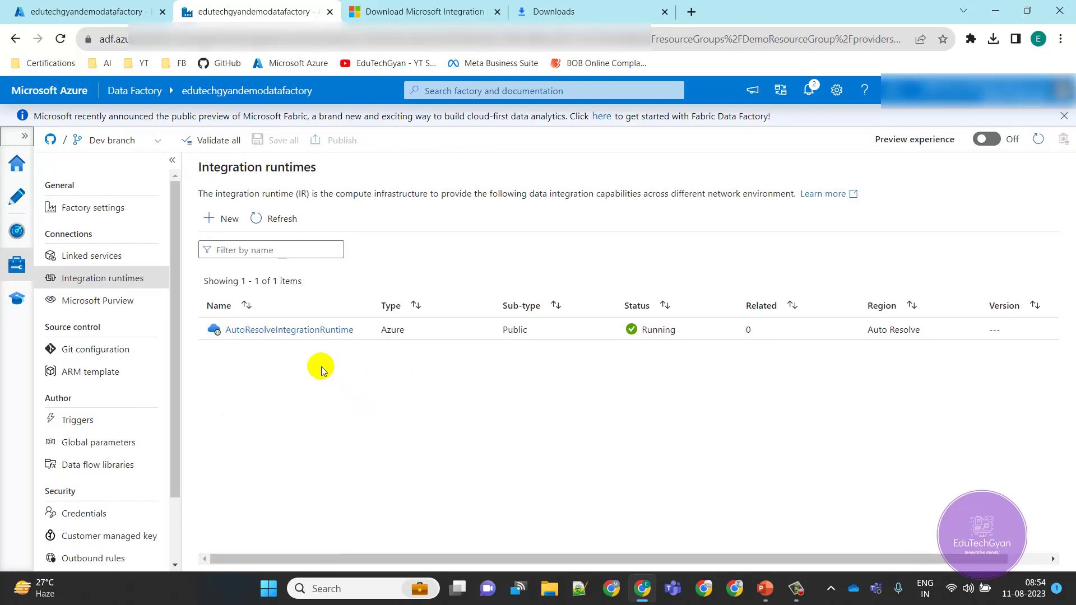
pyautogui.click(288, 334)
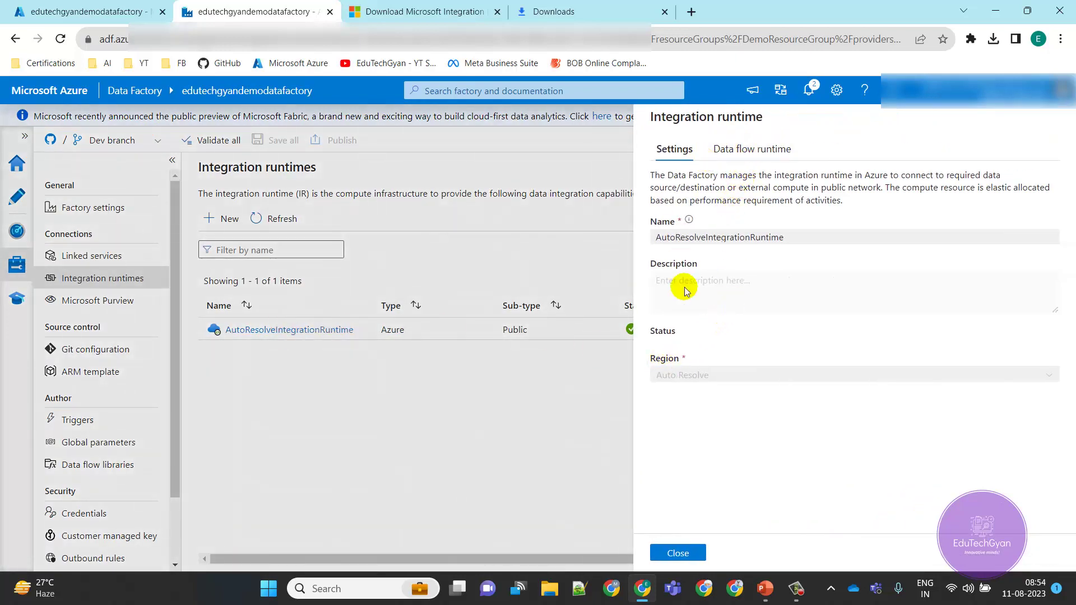
pyautogui.click(779, 147)
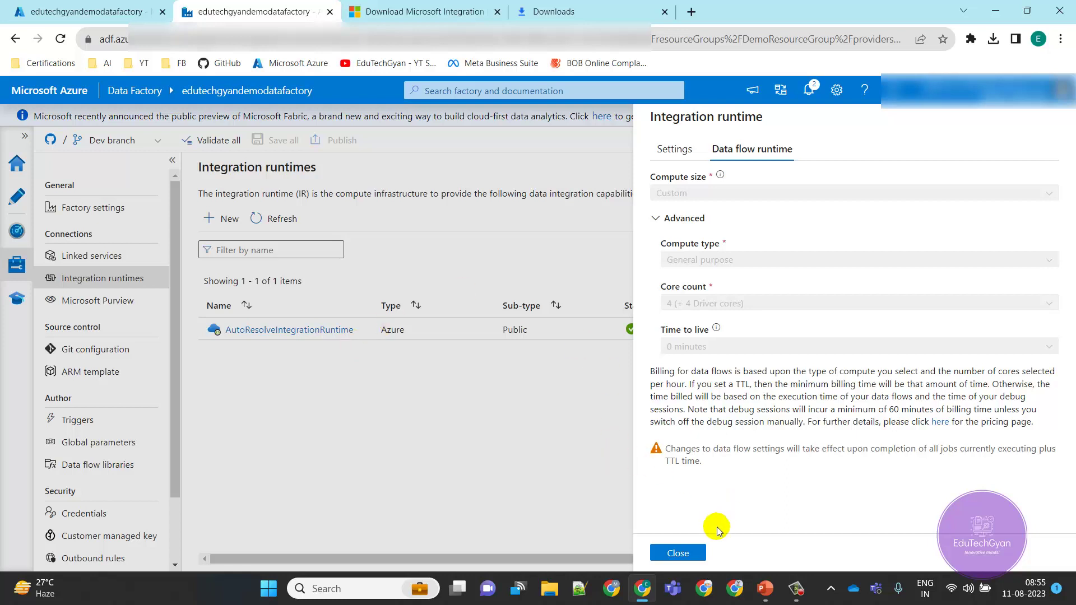
pyautogui.click(682, 553)
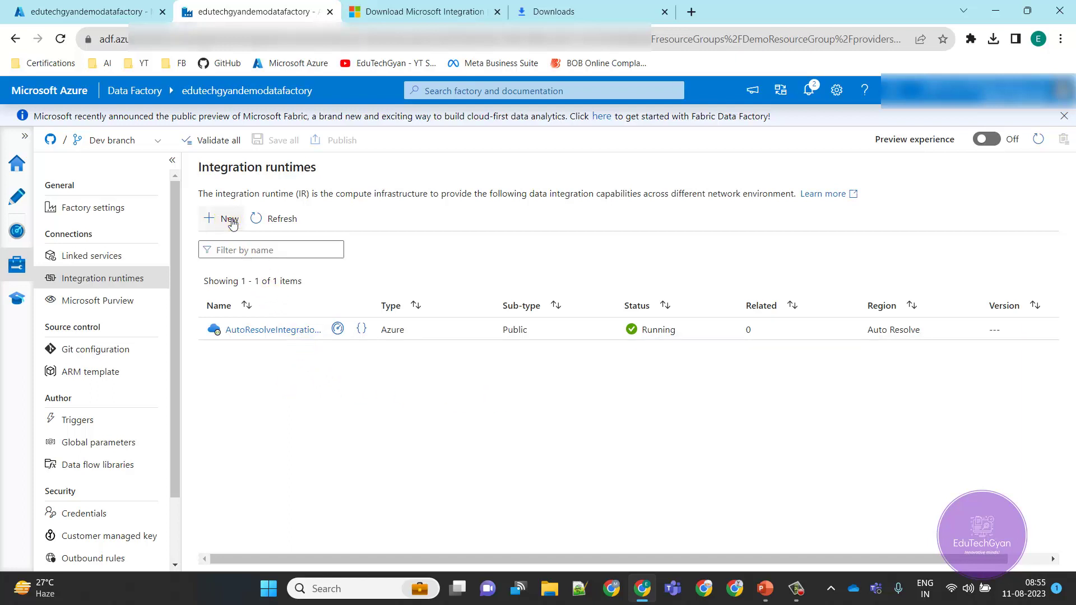
# Start a new integration runtime of the Azure, Self-Hosted kind with Self-Hosted as its network environment.
pyautogui.click(228, 220)
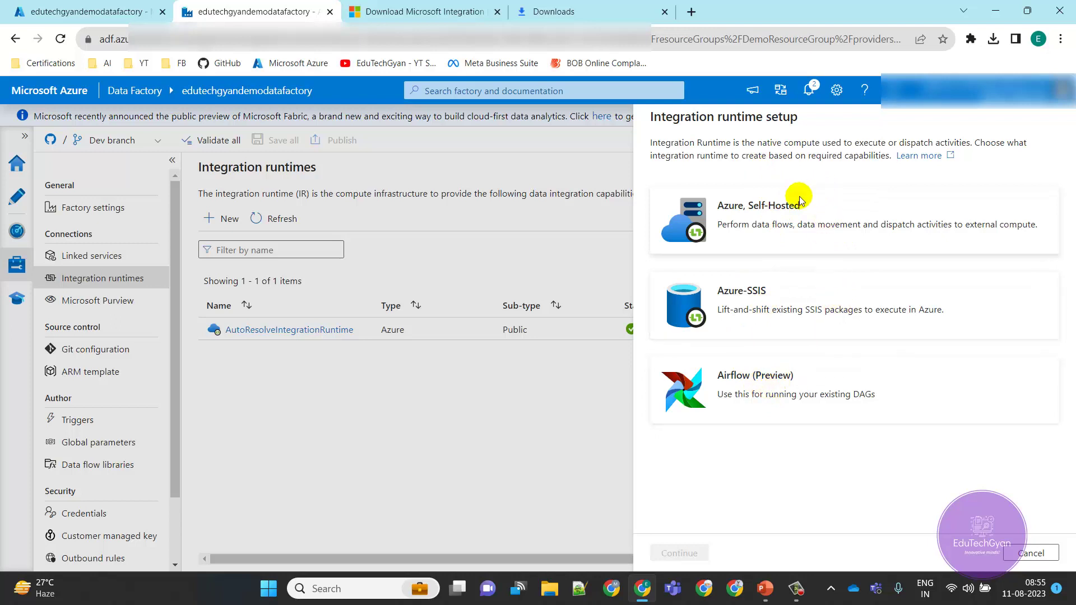
pyautogui.click(754, 218)
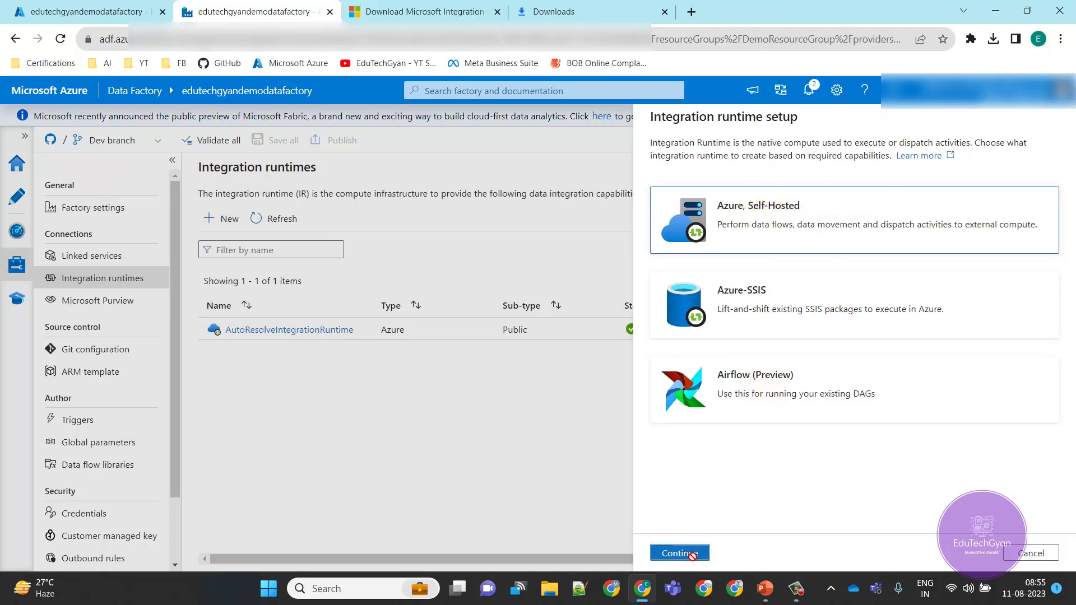
pyautogui.click(680, 553)
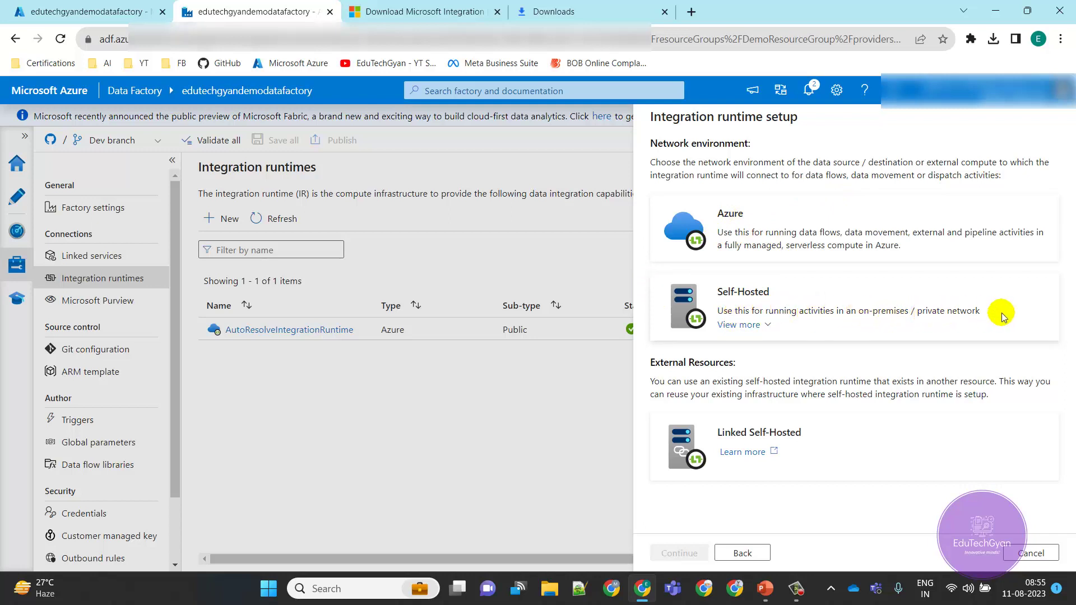
pyautogui.click(740, 300)
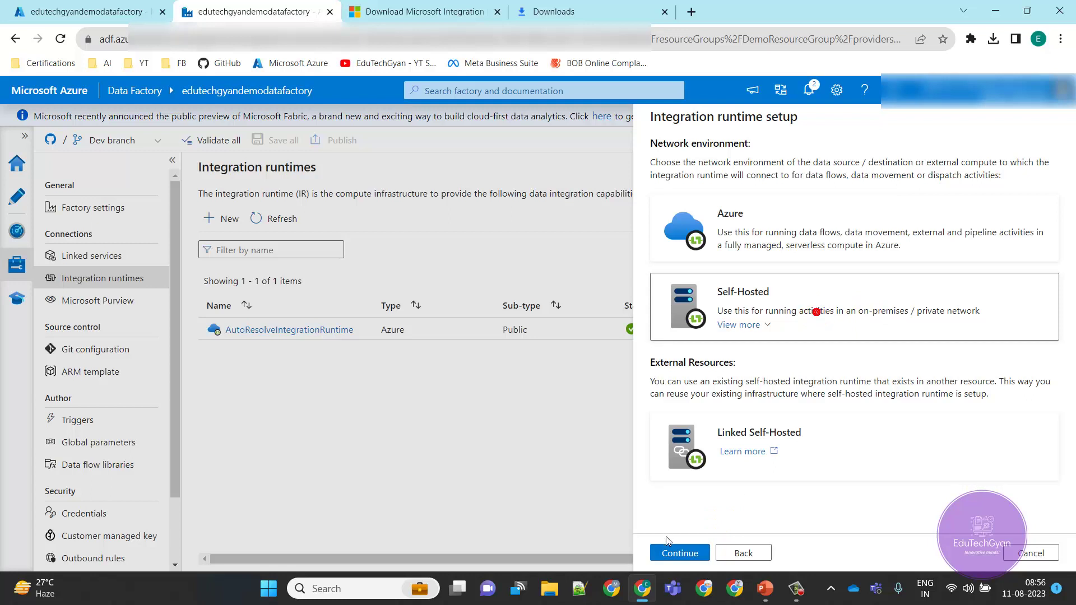
pyautogui.click(679, 554)
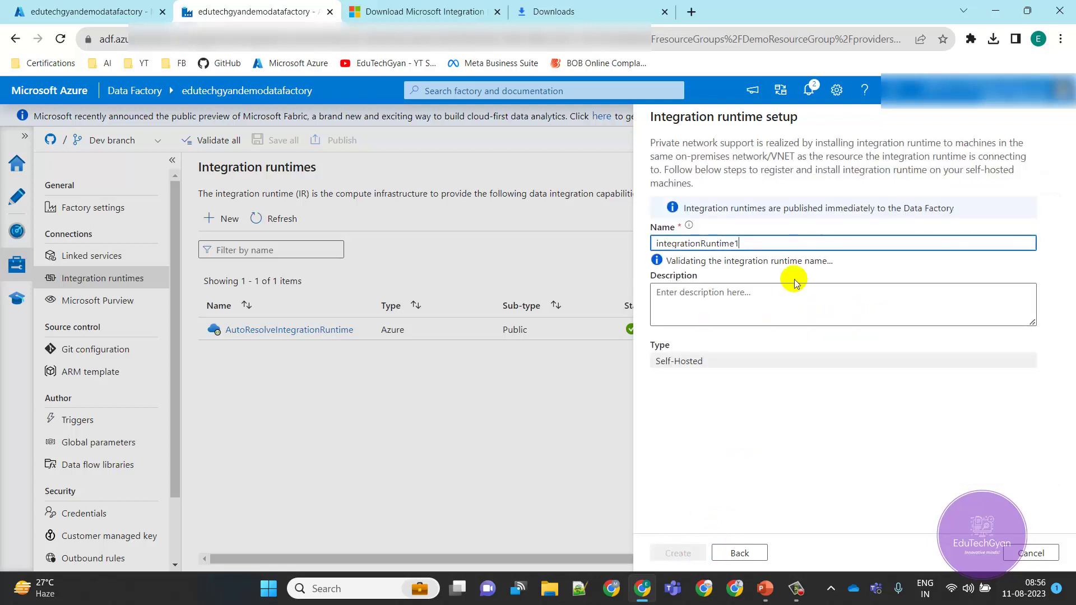
# Name the self-hosted integration runtime On-PremiseIntegrationRuntime, leave its description empty and create it.
pyautogui.press('BackSpace')
pyautogui.press('Home')
pyautogui.write('On')
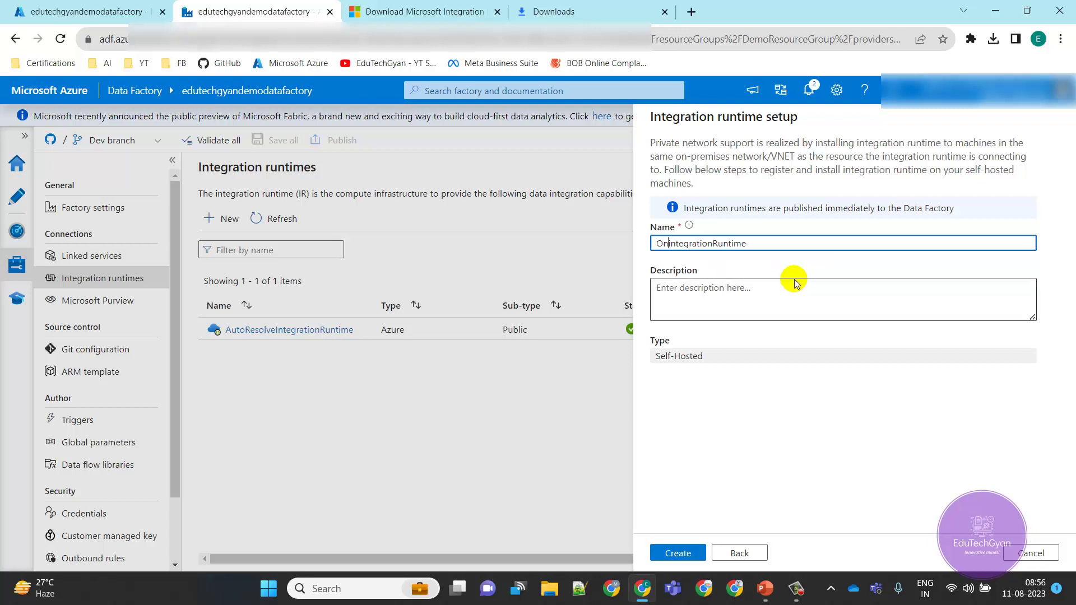
pyautogui.write('-Premise')
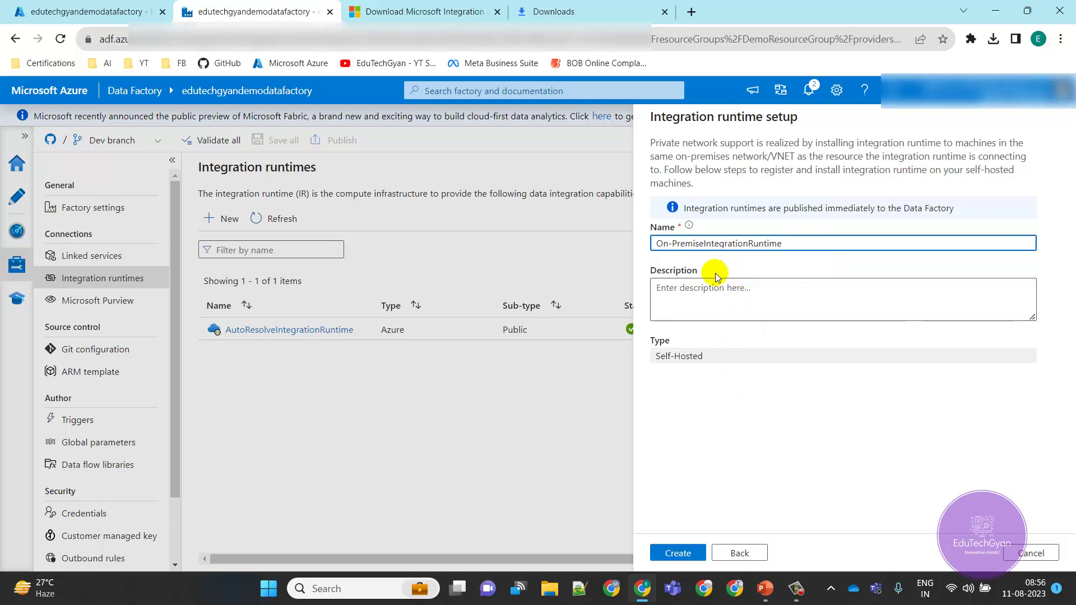
pyautogui.click(711, 301)
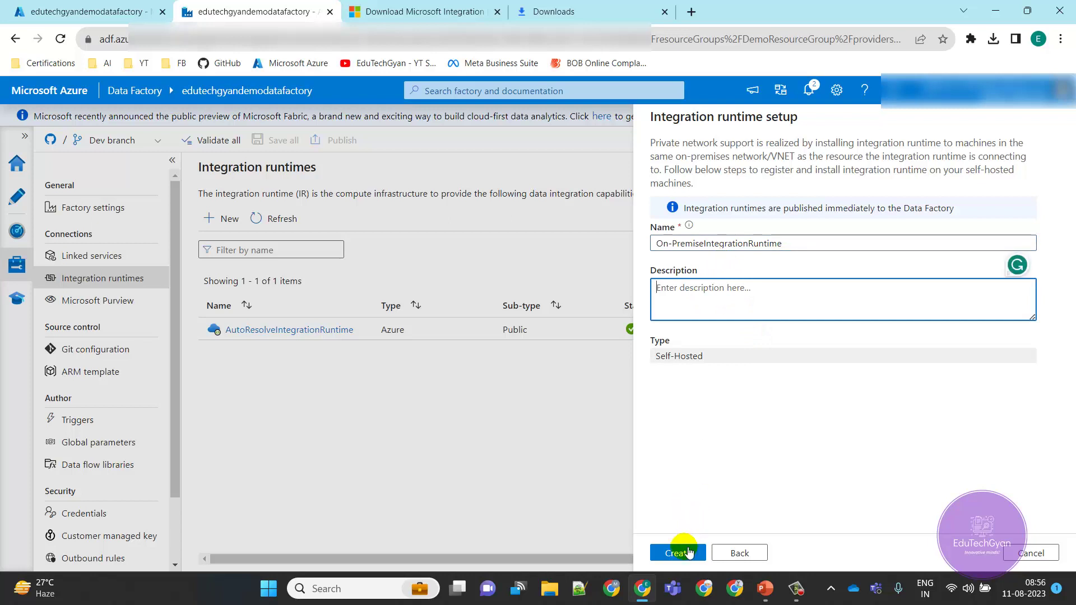
pyautogui.click(677, 554)
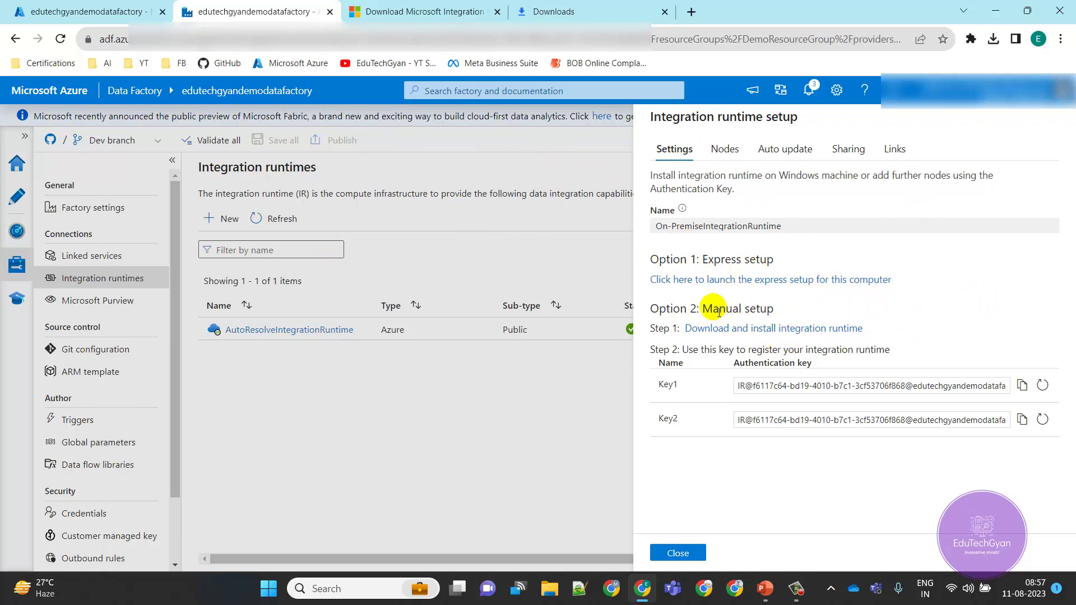
# Open the manual setup's integration runtime download page and select IntegrationRuntime_5.30.8555.1.msi from the list of available downloads.
pyautogui.click(790, 329)
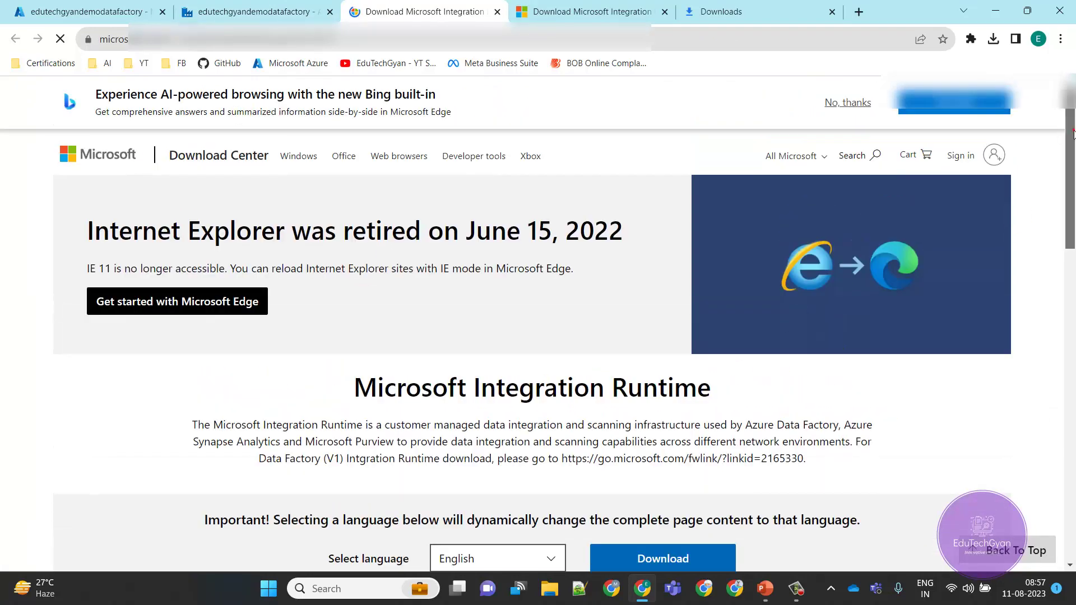
pyautogui.scroll(-2, 1070, 193)
pyautogui.scroll(-1, 1070, 193)
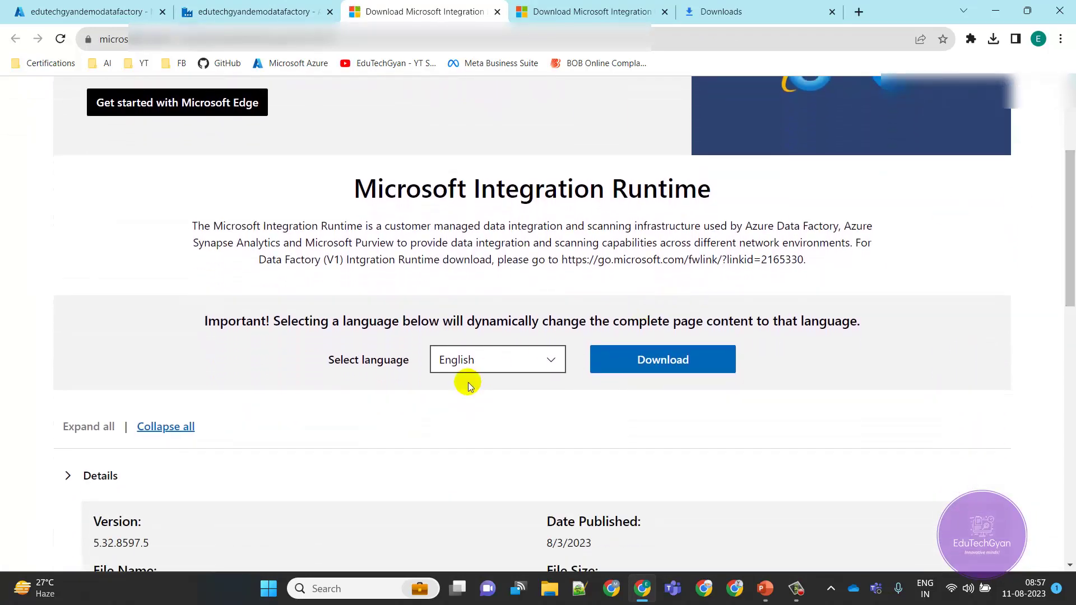
pyautogui.click(673, 364)
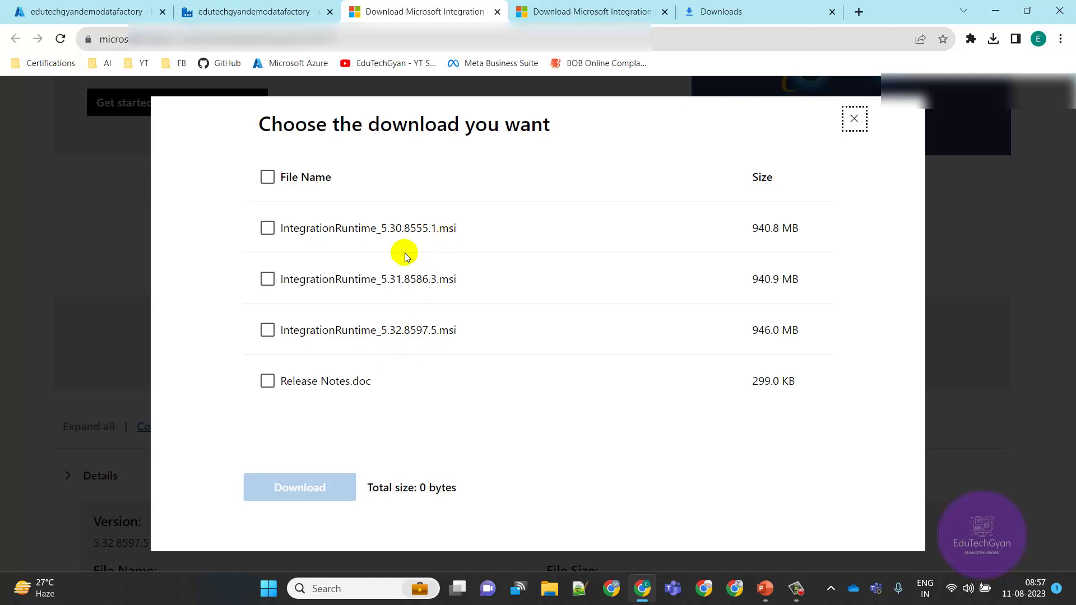
pyautogui.click(273, 231)
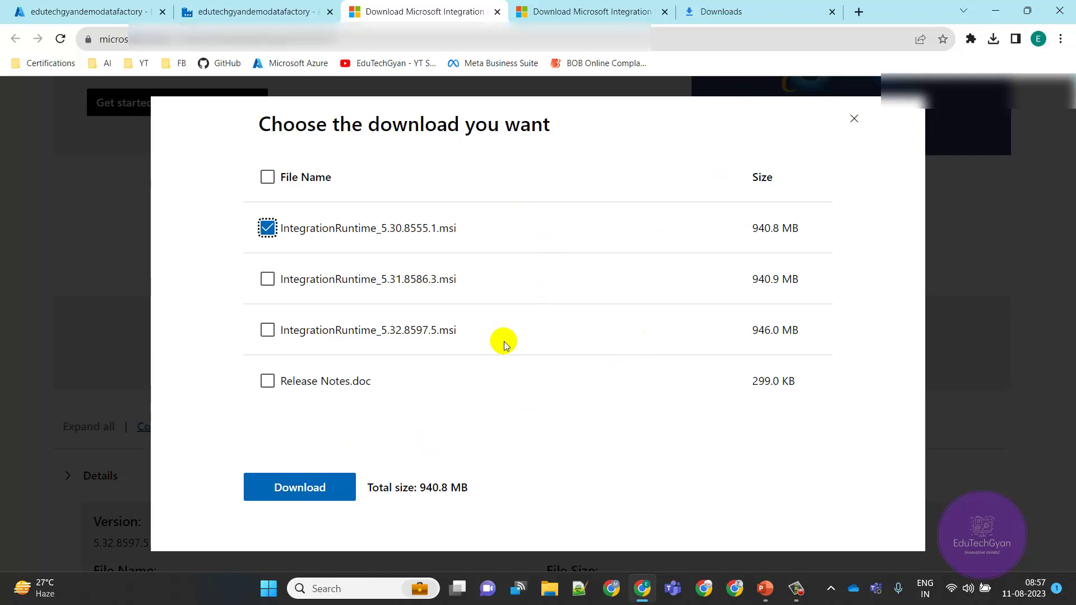
# Locate the downloaded IntegrationRuntime_5.30.8555.1.msi in its folder and launch the installer.
pyautogui.click(777, 8)
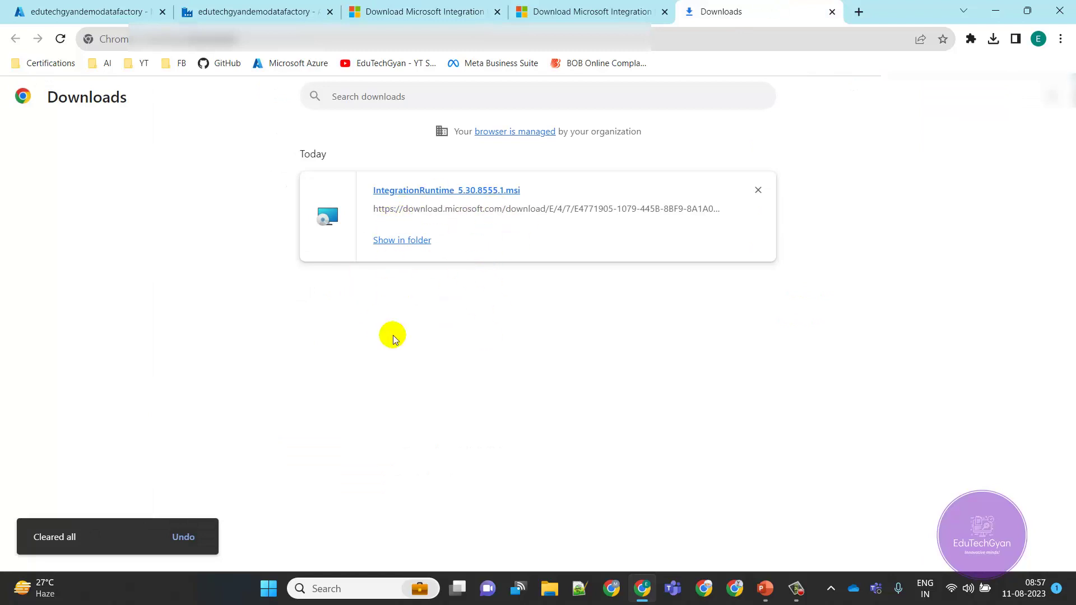
pyautogui.click(412, 239)
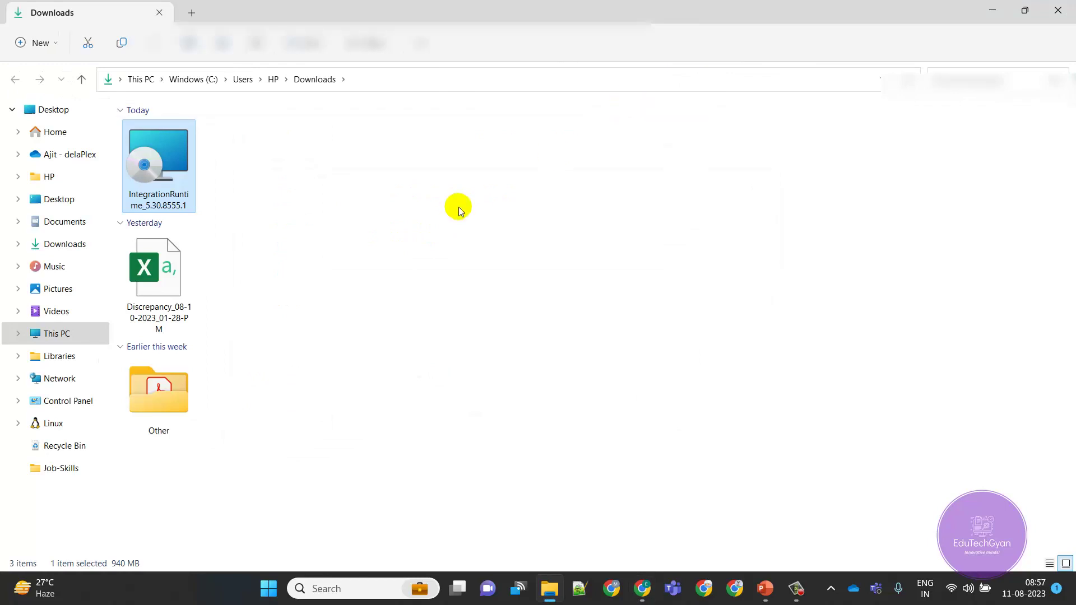
pyautogui.click(184, 173)
pyautogui.doubleClick(166, 163)
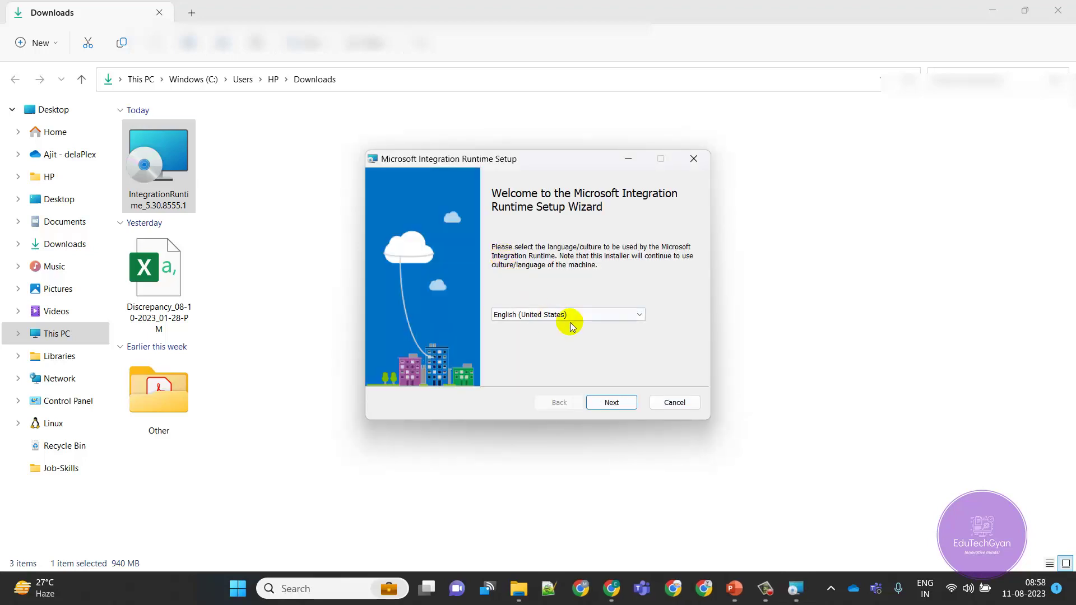
# Accept the license terms, keep English (United States) and the default destination folder, and start installing Microsoft Integration Runtime.
pyautogui.click(625, 404)
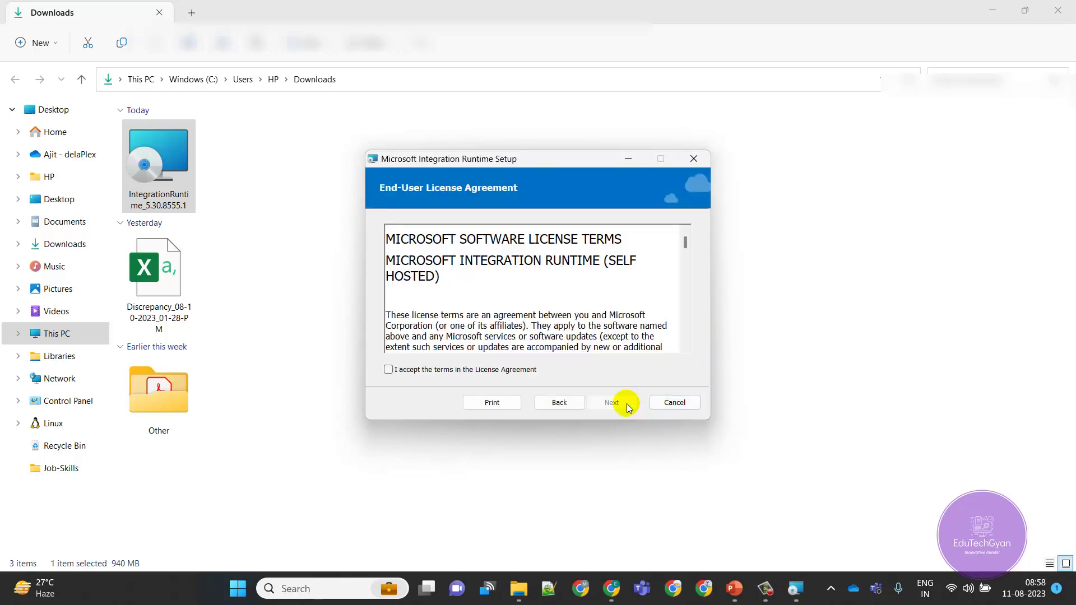
pyautogui.click(514, 371)
pyautogui.click(614, 404)
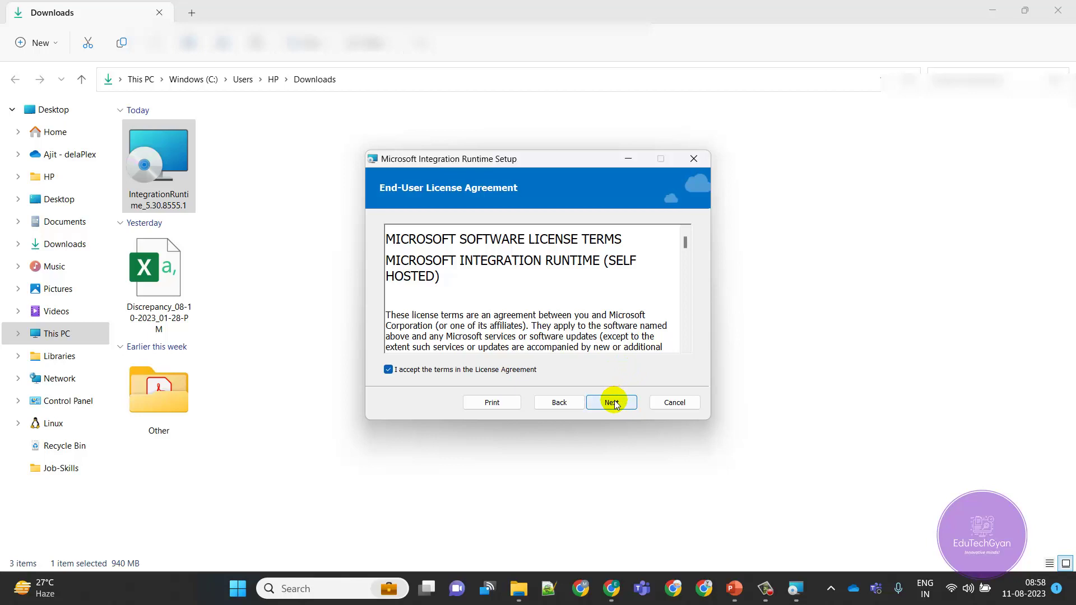
pyautogui.click(614, 403)
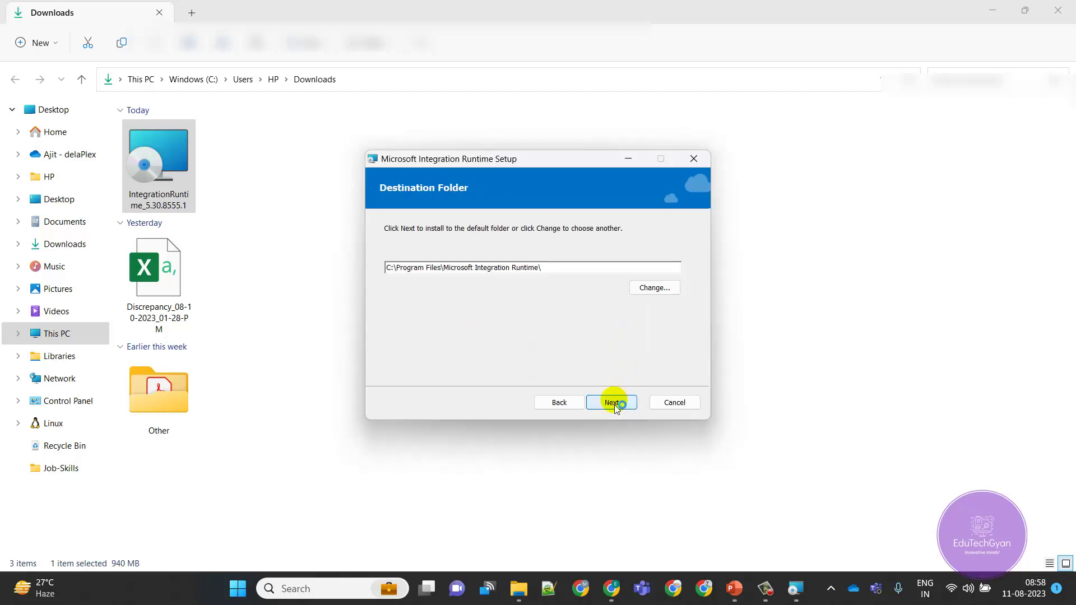
pyautogui.click(612, 402)
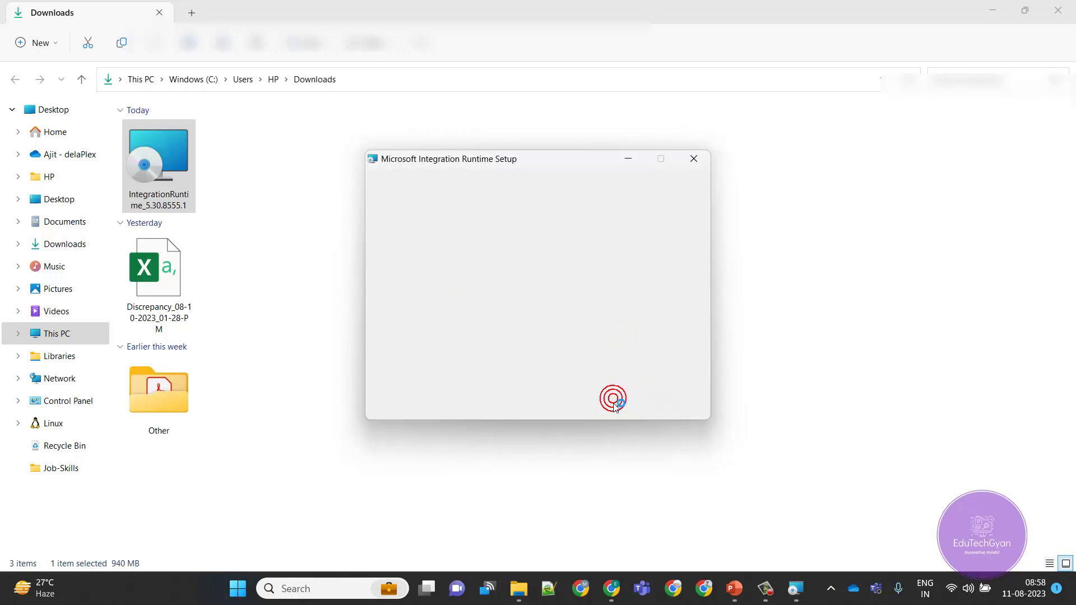
pyautogui.click(613, 402)
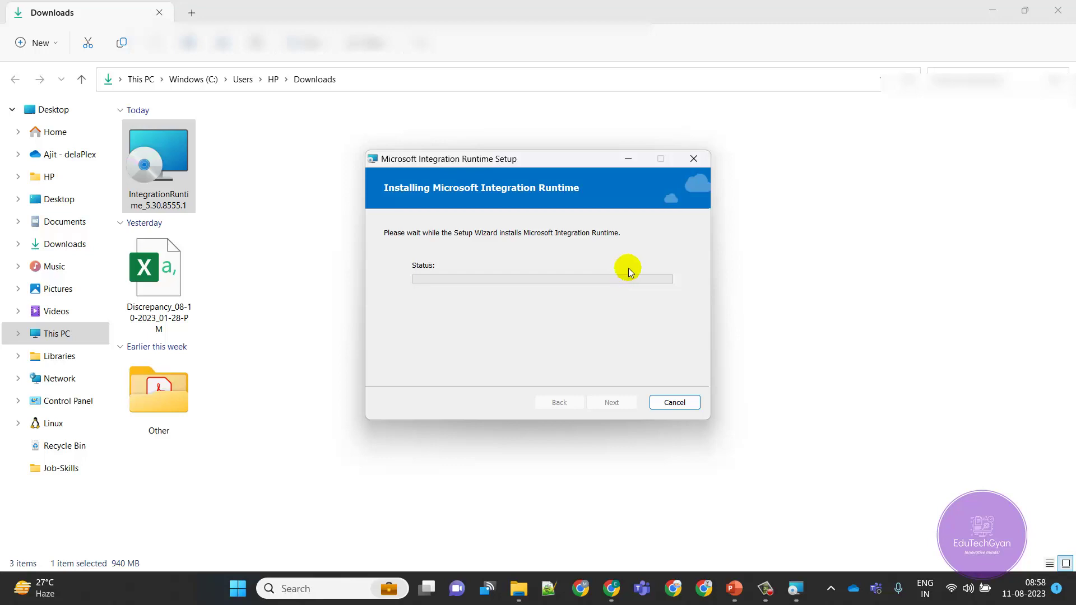
# Return to the On-PremiseIntegrationRuntime setup page in Chrome and place the installer window beside the authentication keys without covering them.
pyautogui.moveTo(584, 160); pyautogui.dragTo(643, 118)
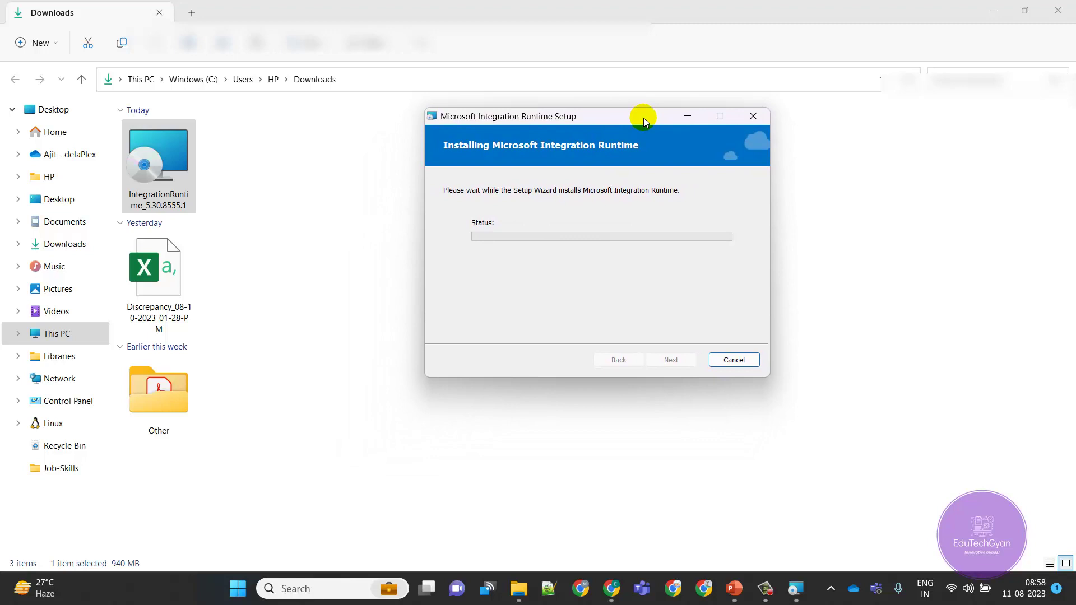
pyautogui.moveTo(643, 119); pyautogui.dragTo(639, 120)
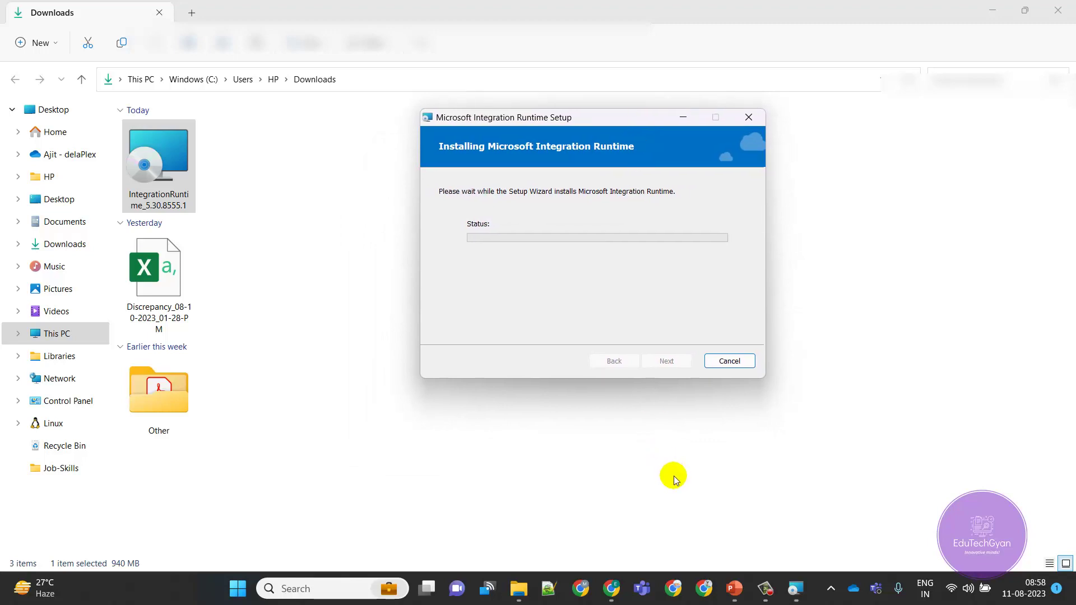
pyautogui.click(622, 600)
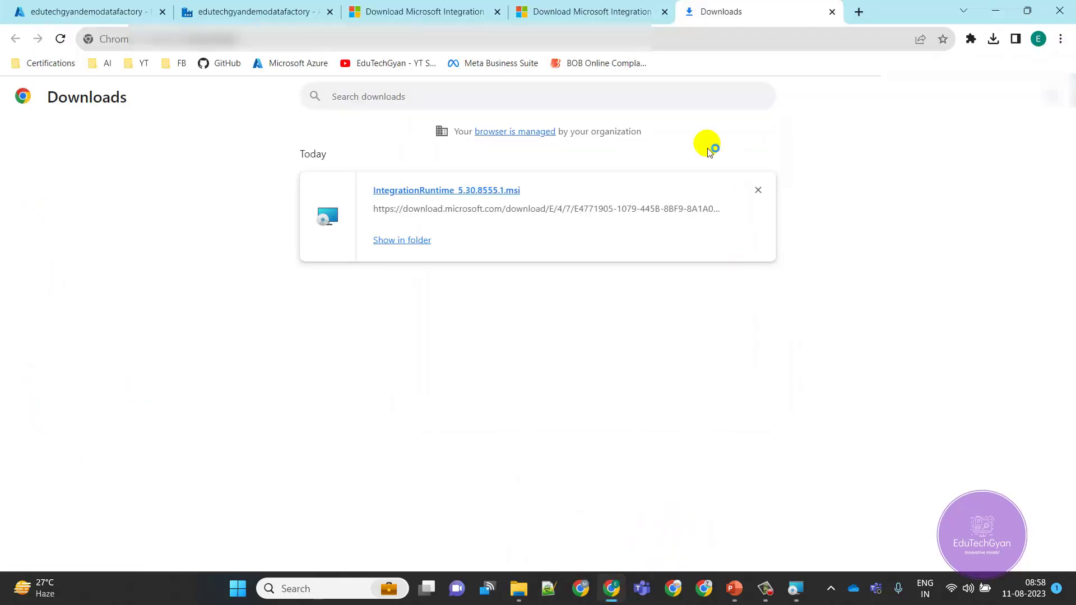
pyautogui.click(252, 9)
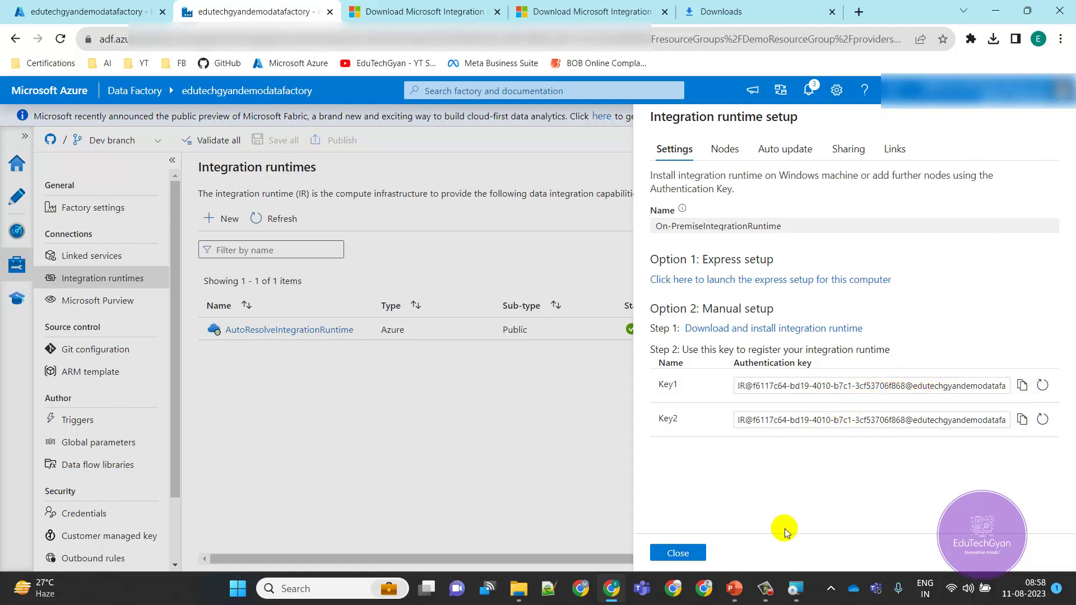
pyautogui.click(800, 596)
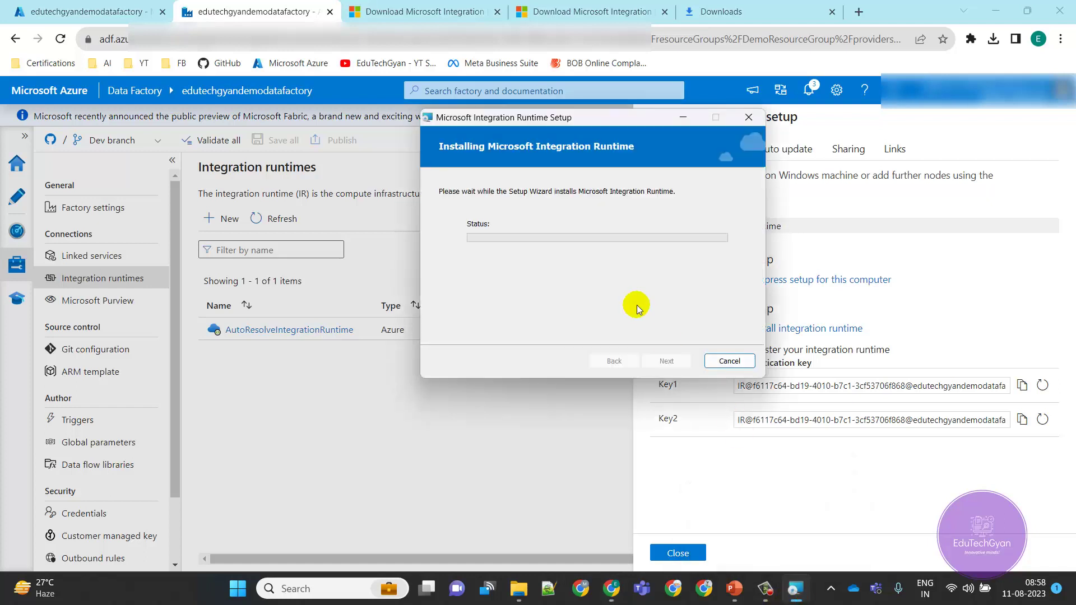
pyautogui.moveTo(607, 122); pyautogui.dragTo(455, 165)
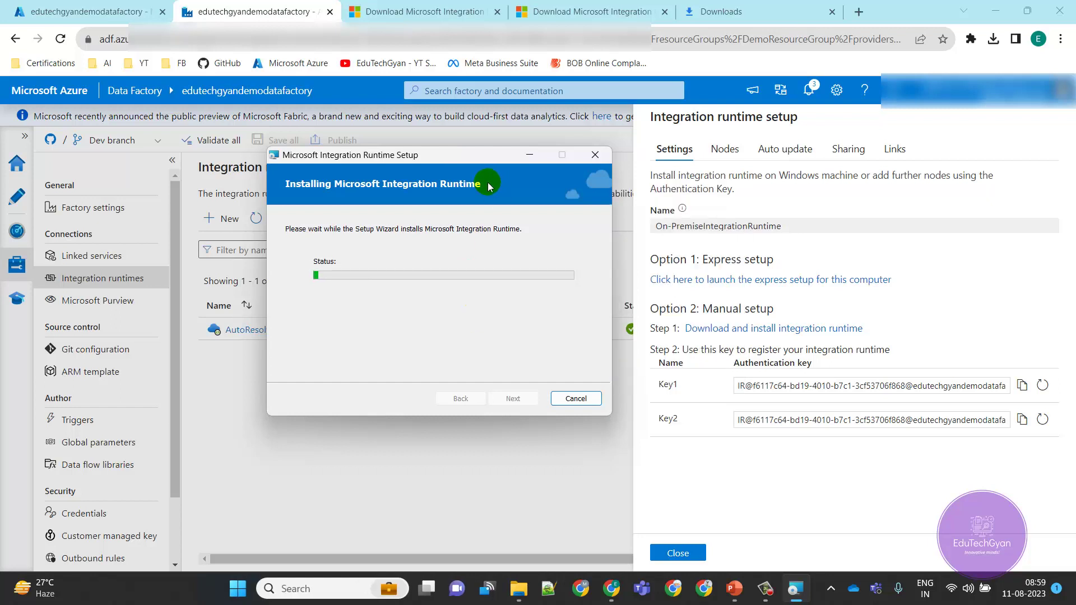
pyautogui.moveTo(467, 163)
pyautogui.mouseDown()
pyautogui.moveTo(401, 252)
pyautogui.moveTo(557, 188)
pyautogui.moveTo(484, 167)
pyautogui.mouseUp()
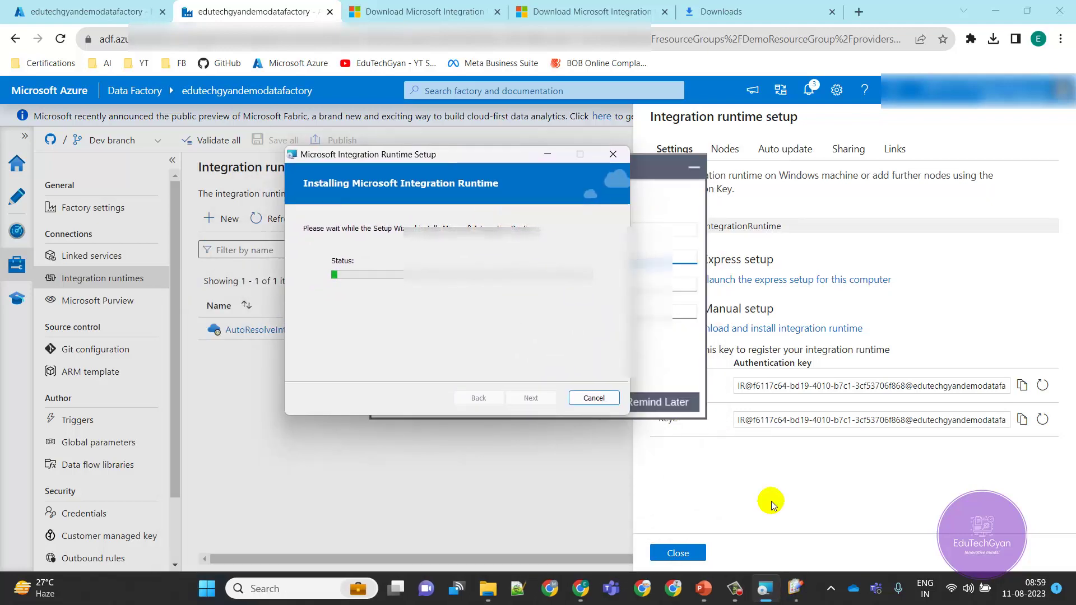
# Postpone the Net Protector contact details request and bring the integration runtime setup page back in front of the installer.
pyautogui.click(676, 352)
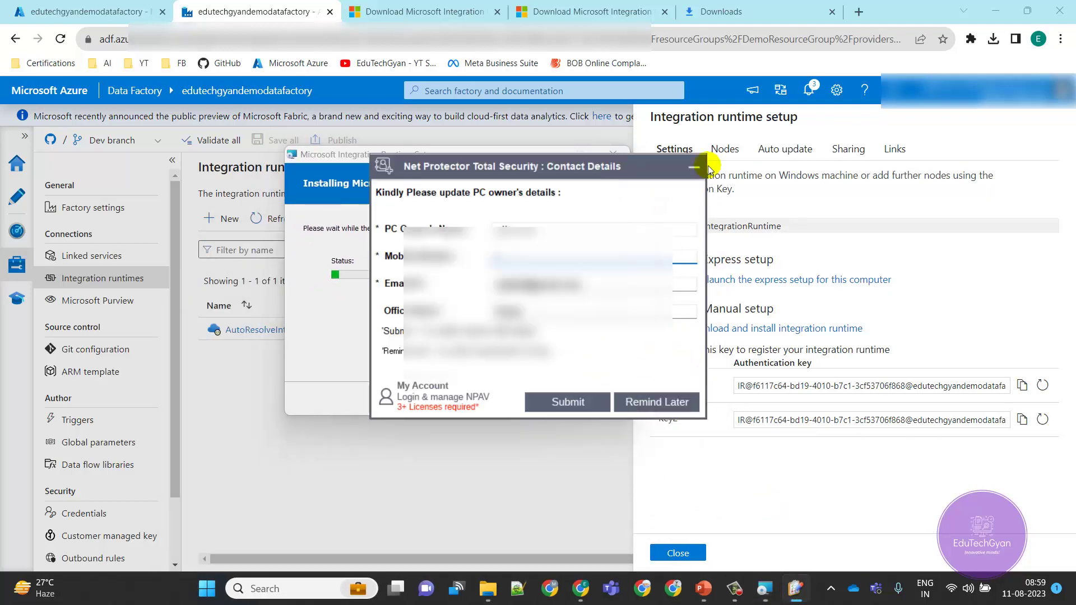
pyautogui.click(645, 408)
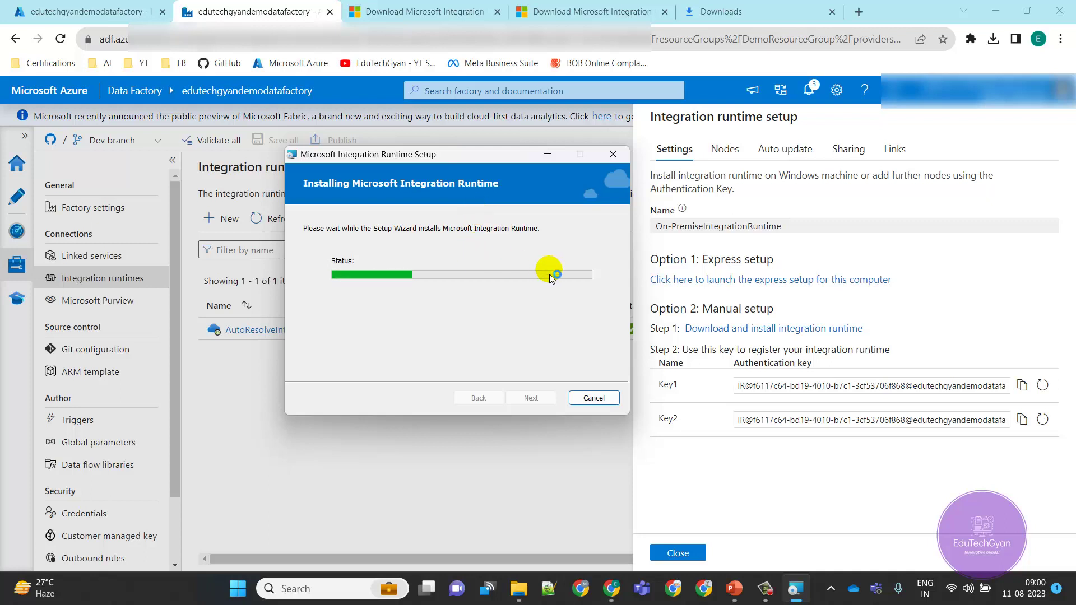
pyautogui.click(837, 197)
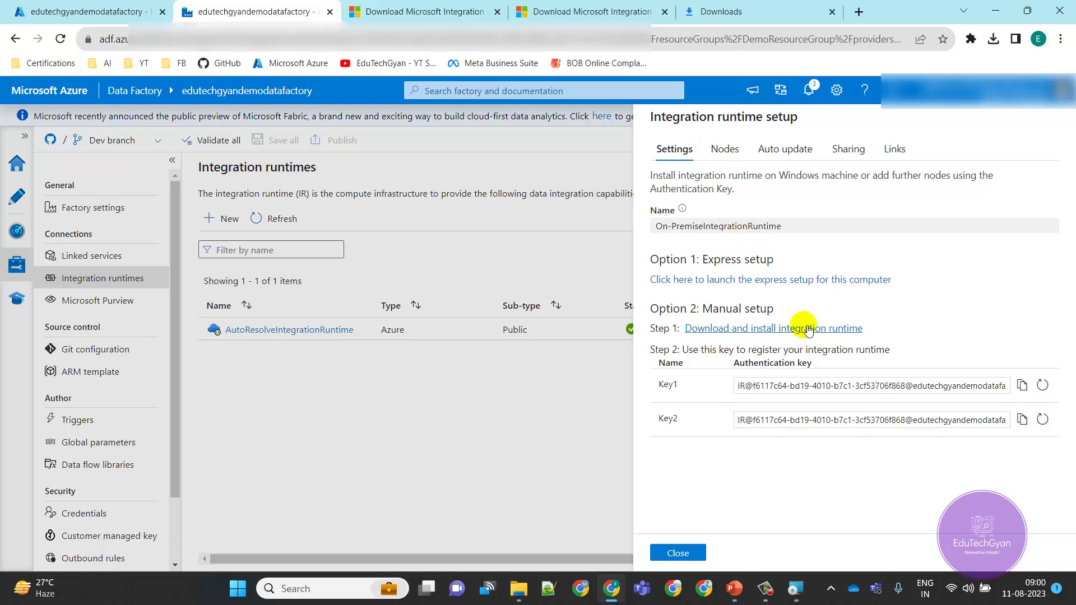
# Review the node, auto update and sharing options of On-PremiseIntegrationRuntime, and return to its general settings.
pyautogui.click(731, 153)
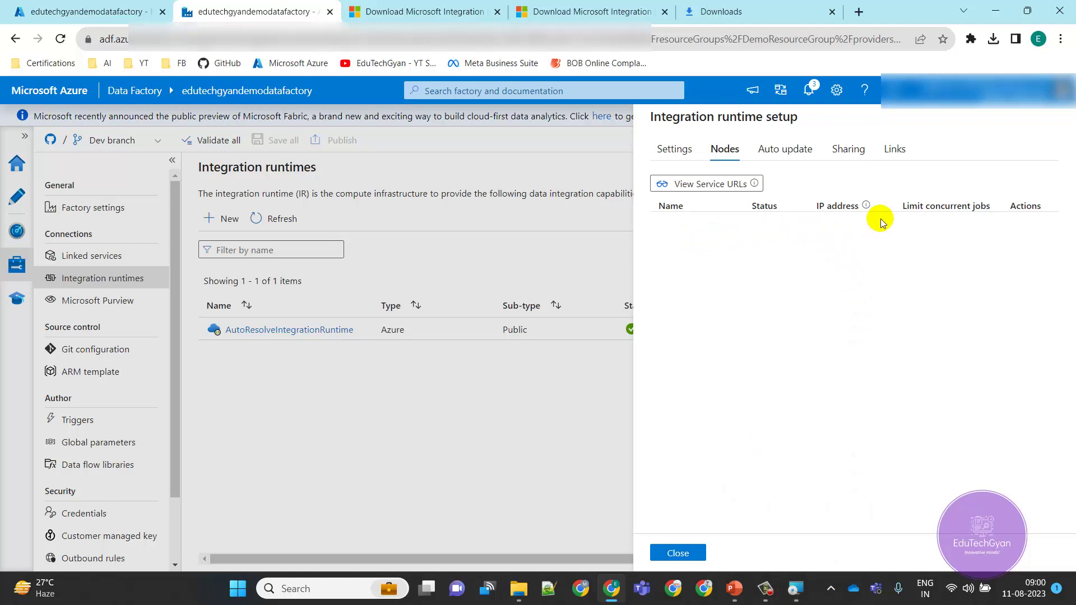
pyautogui.click(786, 150)
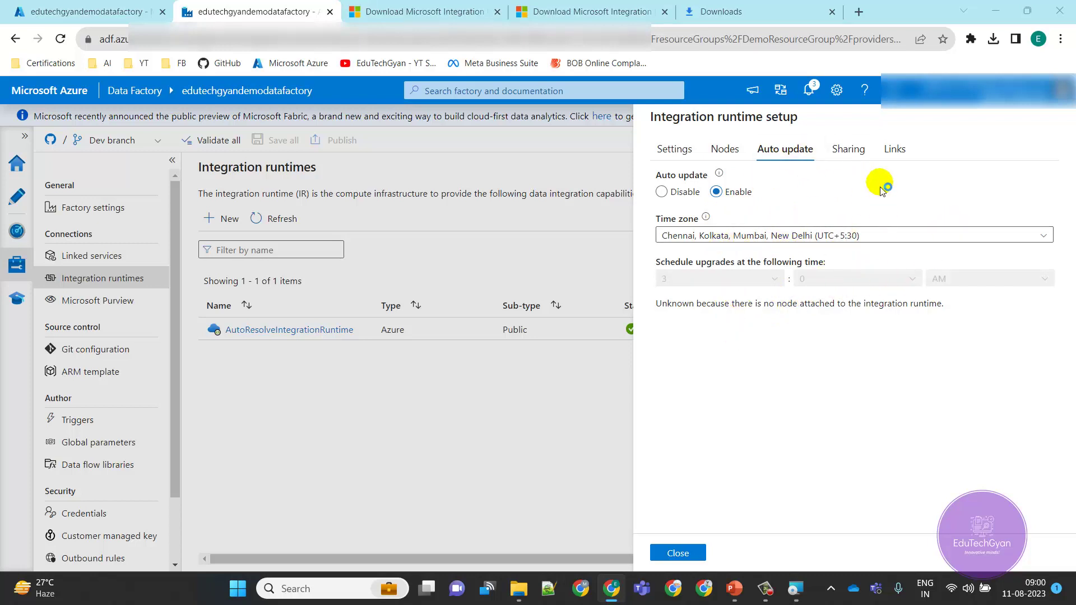
pyautogui.click(857, 156)
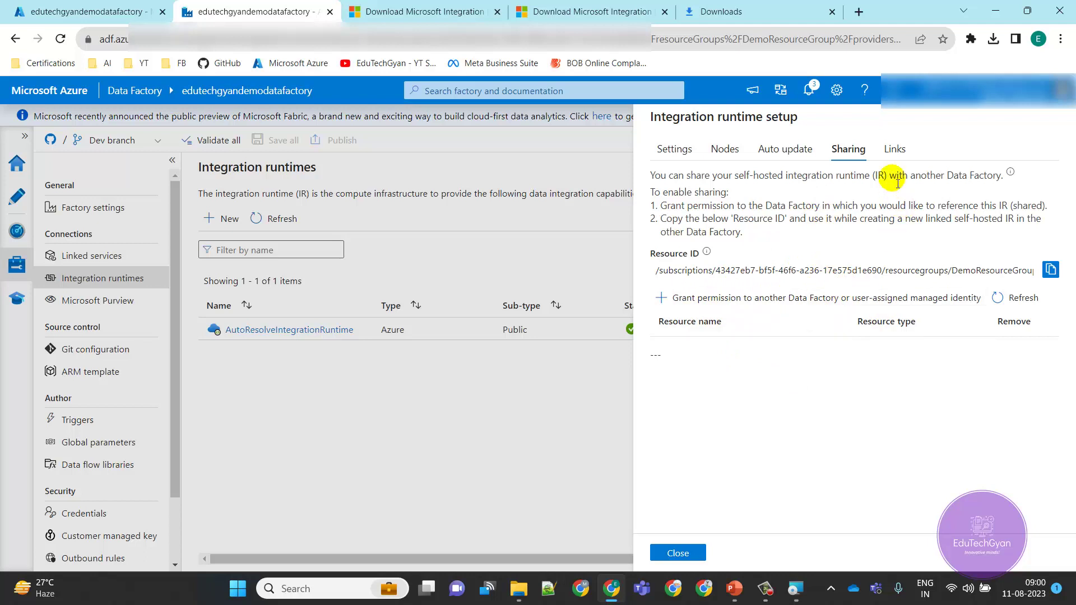
pyautogui.click(688, 150)
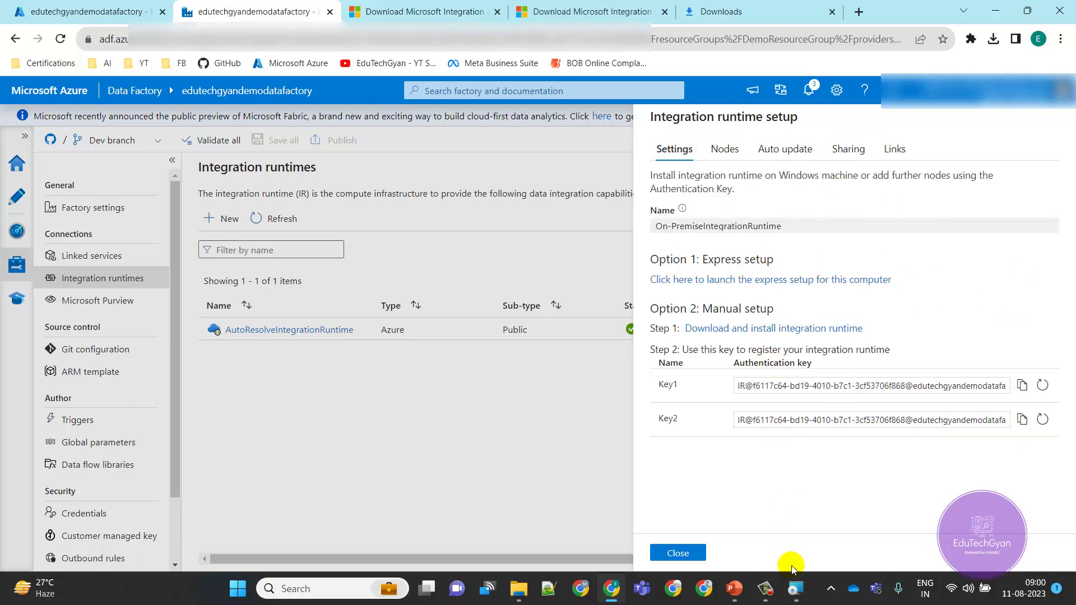
# Bring the Microsoft Integration Runtime installer to the front and move its window slightly higher, clear of the authentication keys.
pyautogui.click(796, 588)
pyautogui.click(529, 317)
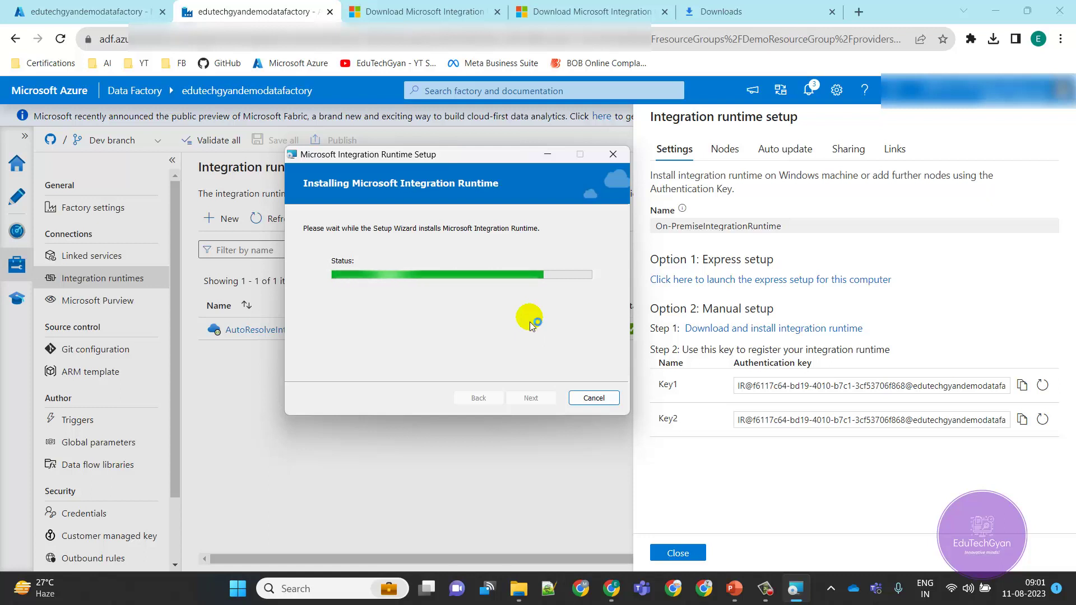
pyautogui.moveTo(480, 156)
pyautogui.mouseDown()
pyautogui.moveTo(609, 168)
pyautogui.moveTo(567, 145)
pyautogui.moveTo(512, 142)
pyautogui.moveTo(464, 197)
pyautogui.moveTo(492, 154)
pyautogui.moveTo(448, 149)
pyautogui.moveTo(479, 142)
pyautogui.mouseUp()
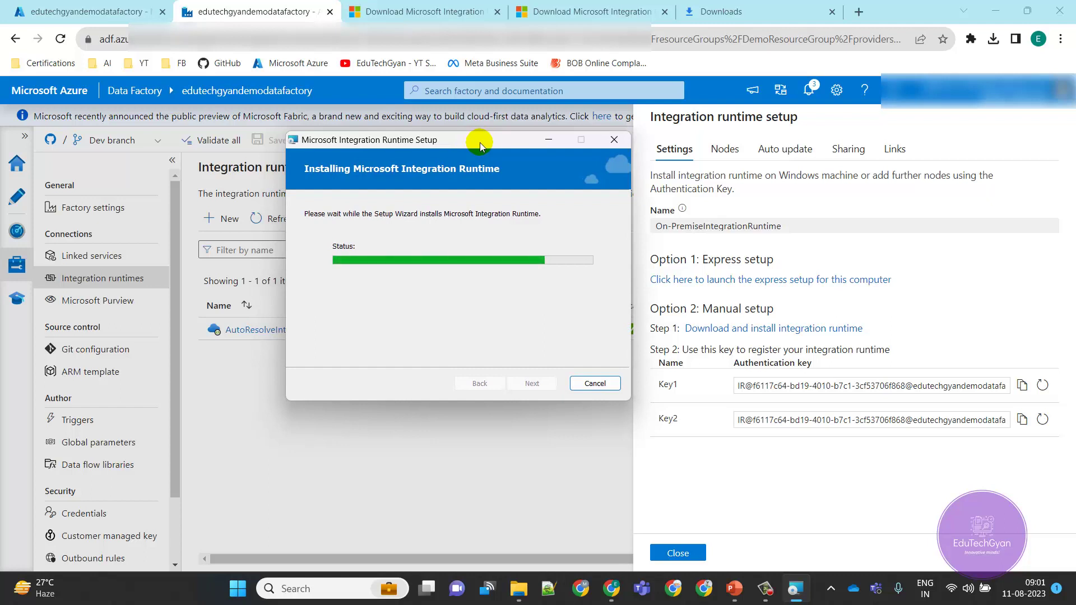
pyautogui.moveTo(480, 143)
pyautogui.mouseDown()
pyautogui.moveTo(493, 143)
pyautogui.moveTo(483, 145)
pyautogui.mouseUp()
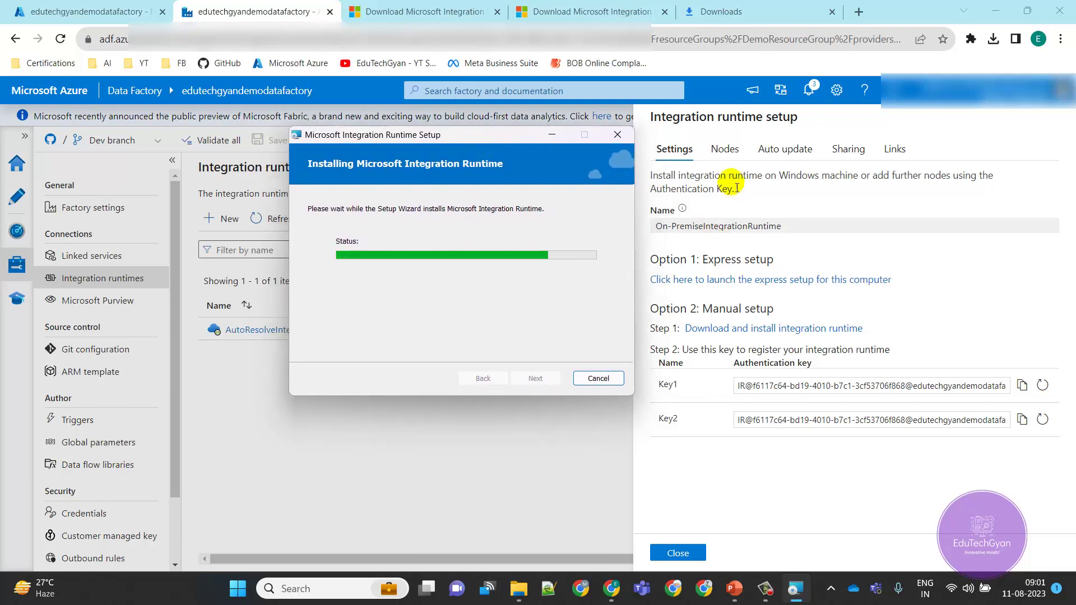
# Look through the runtime's node, auto update and sharing options again, and return to the installer's progress.
pyautogui.click(728, 150)
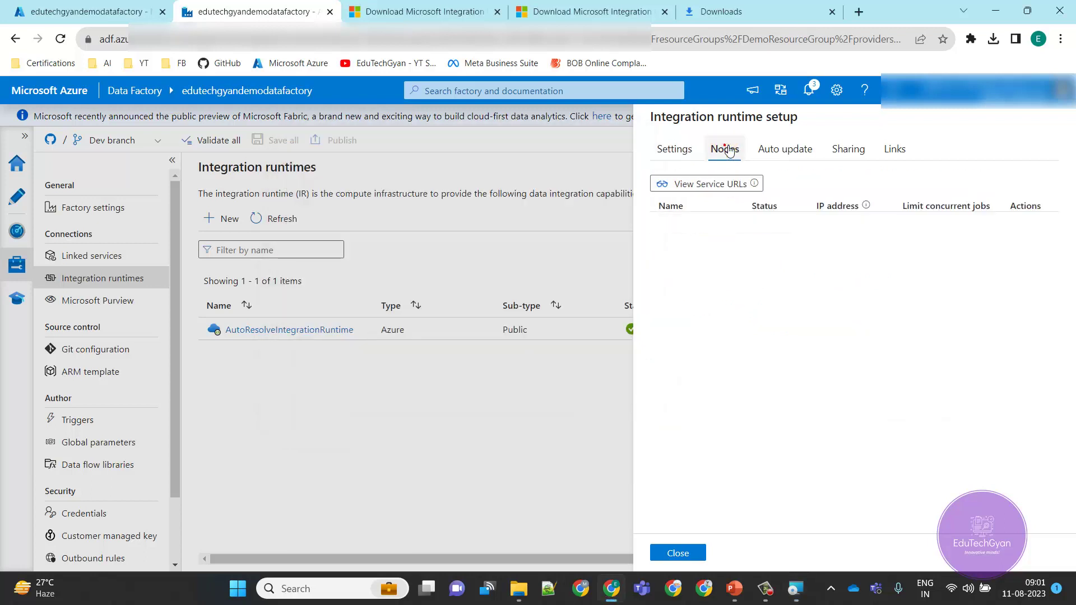
pyautogui.click(818, 149)
pyautogui.click(868, 151)
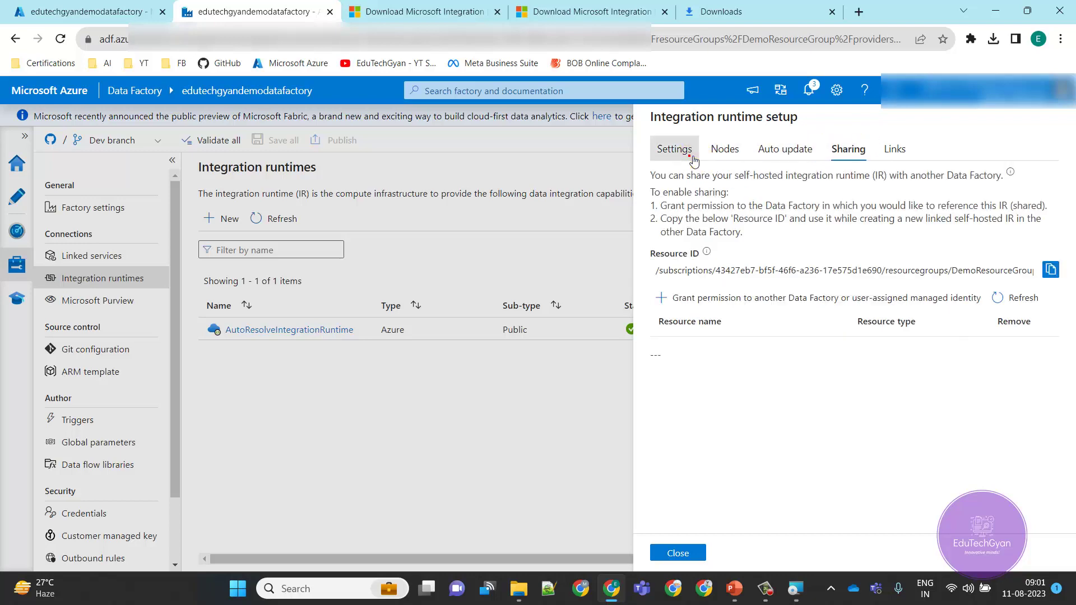
pyautogui.click(672, 149)
pyautogui.click(796, 588)
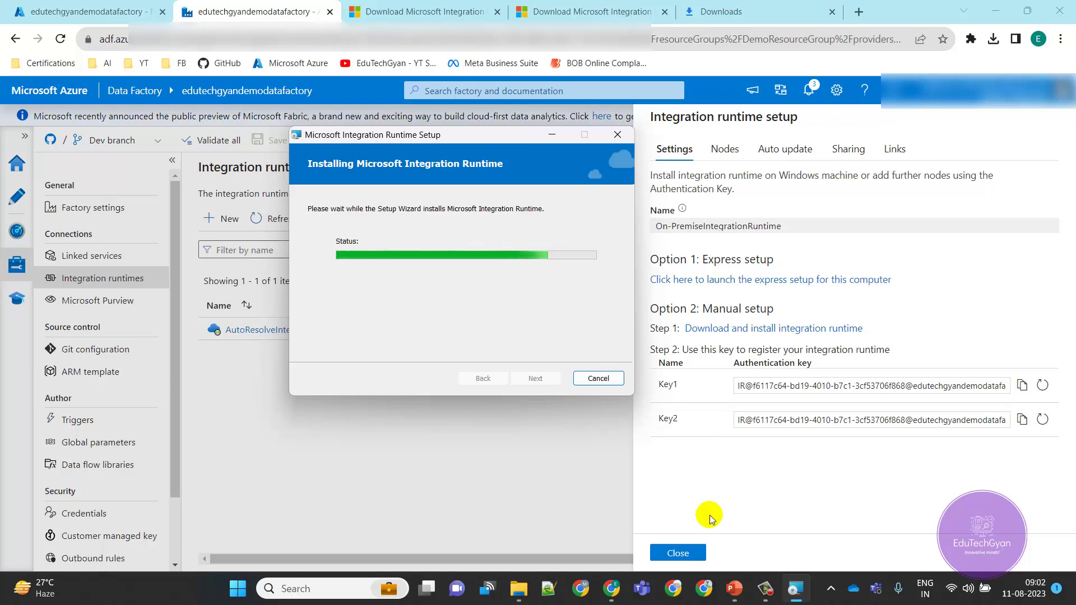
pyautogui.moveTo(765, 601)
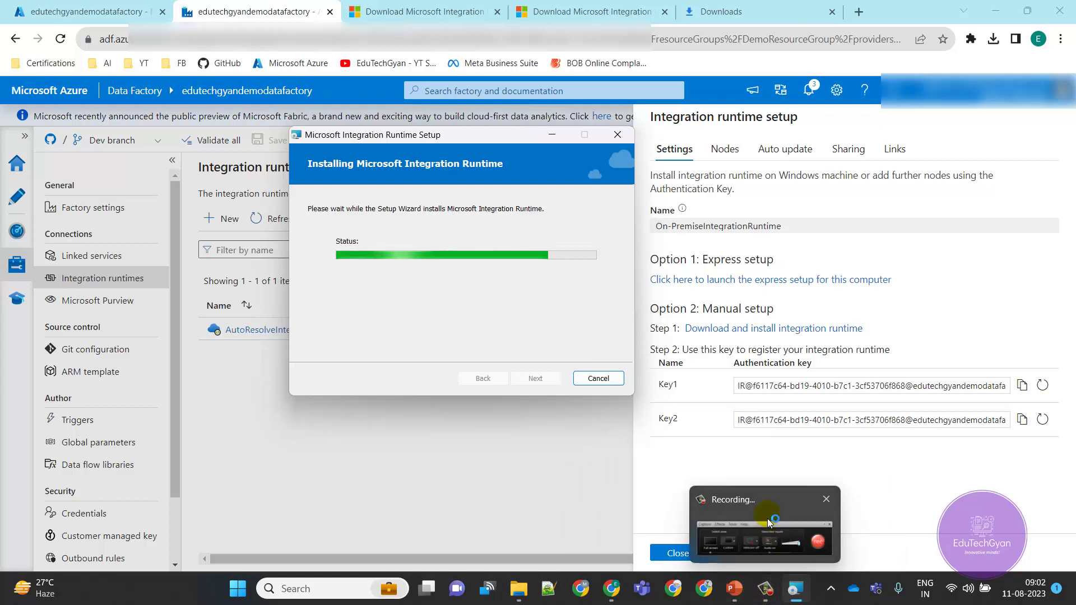
pyautogui.click(770, 558)
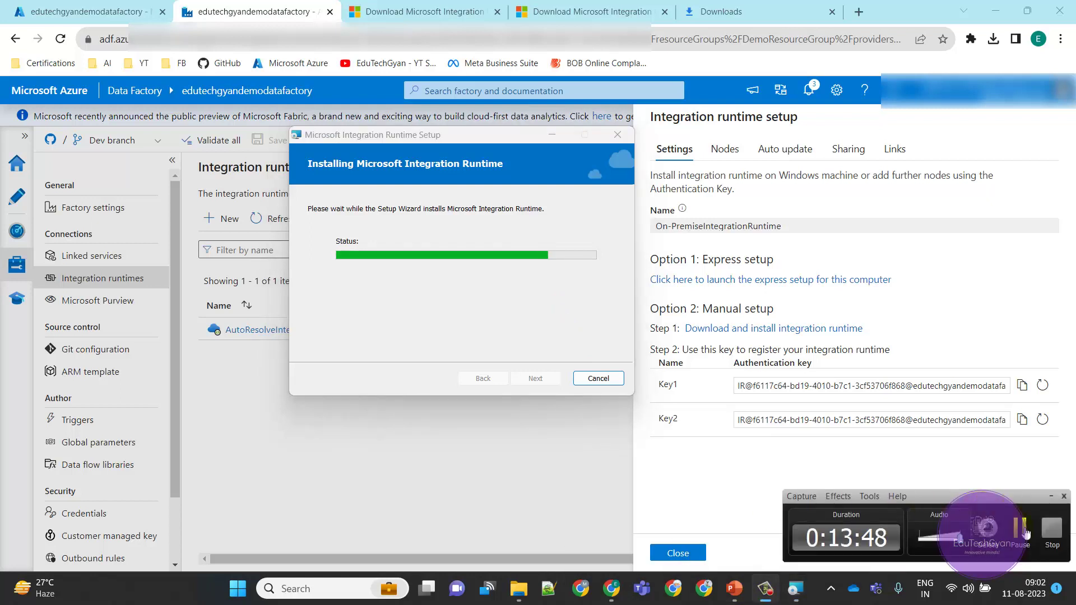
pyautogui.click(1025, 535)
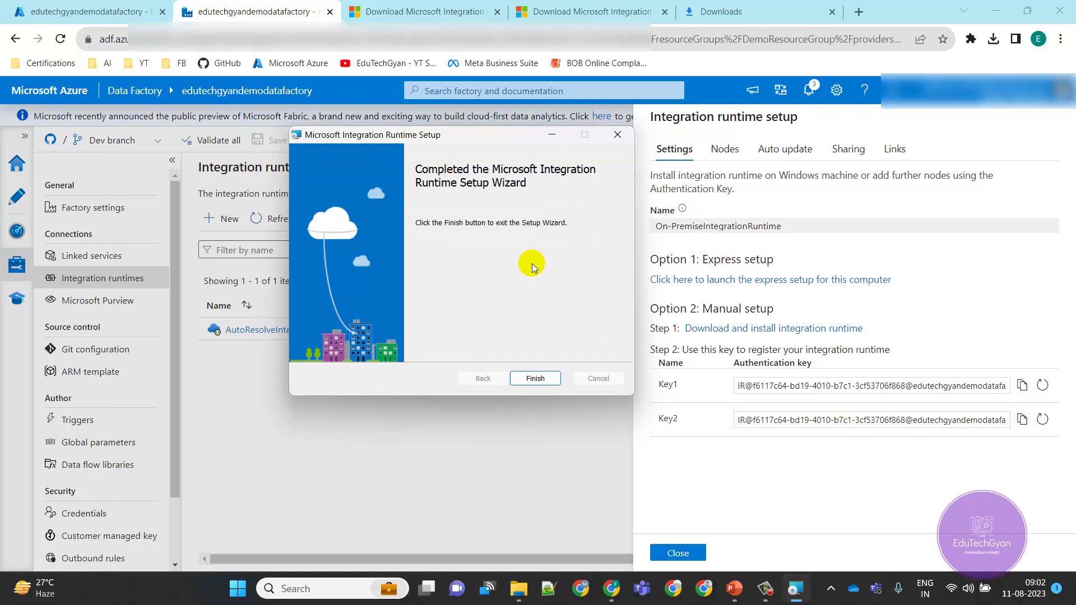
# Finish the Microsoft Integration Runtime Setup Wizard and place the Configuration Manager registration window clear of the authentication keys.
pyautogui.click(542, 378)
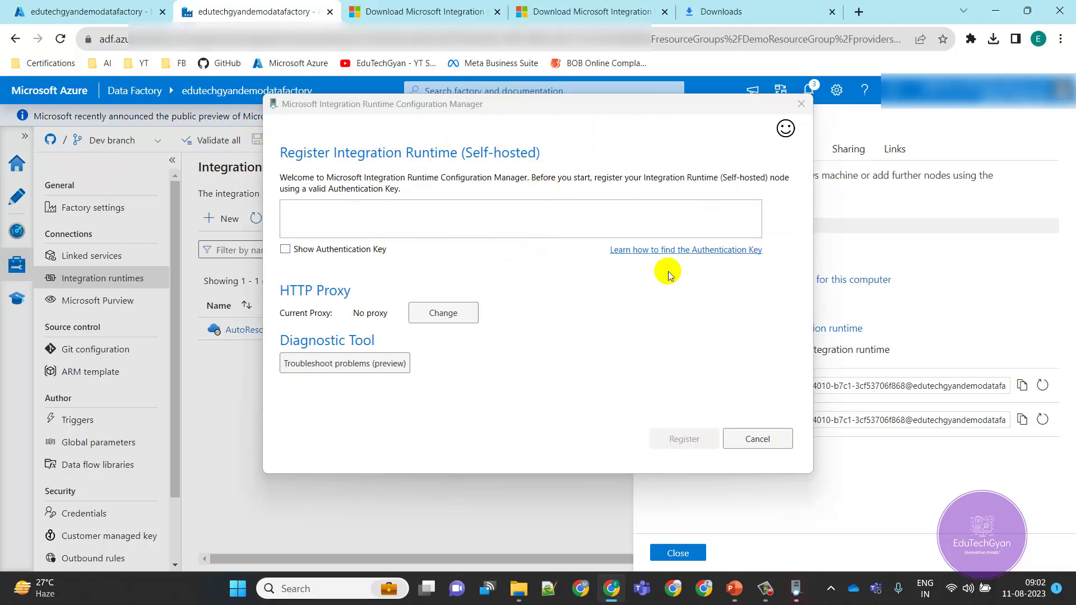
pyautogui.moveTo(577, 115); pyautogui.dragTo(441, 115)
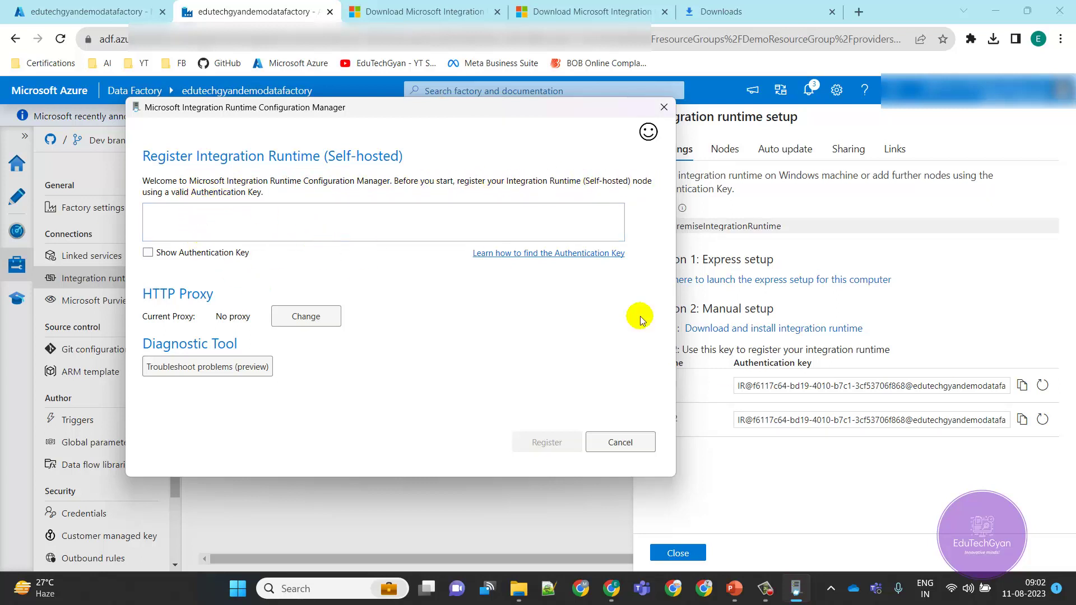
pyautogui.moveTo(523, 106); pyautogui.dragTo(466, 120)
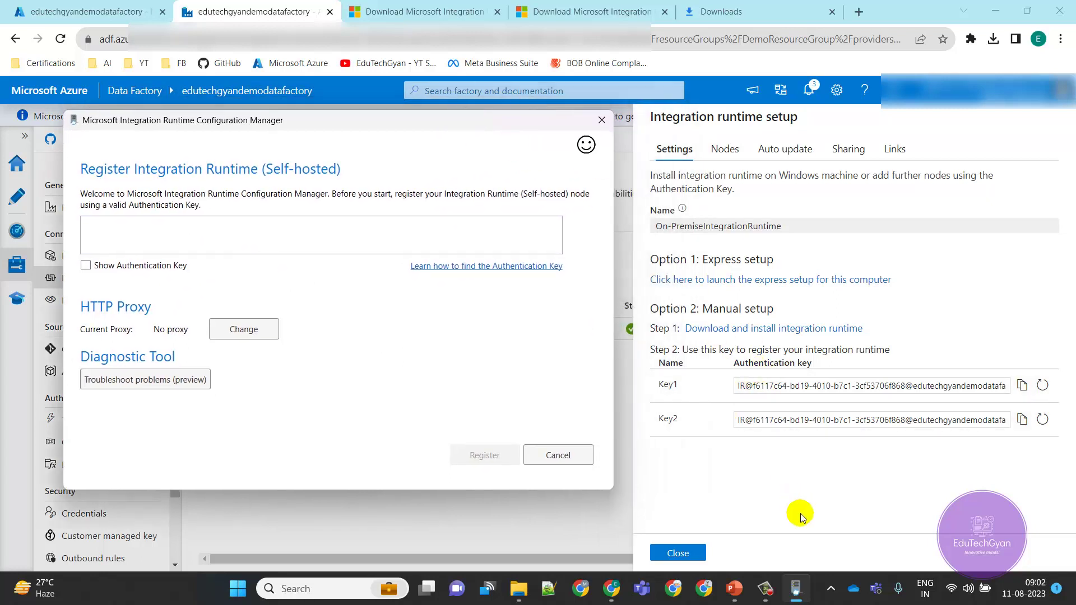
# Check the Integration Runtime's registration status in the Windows system tray.
pyautogui.moveTo(799, 599)
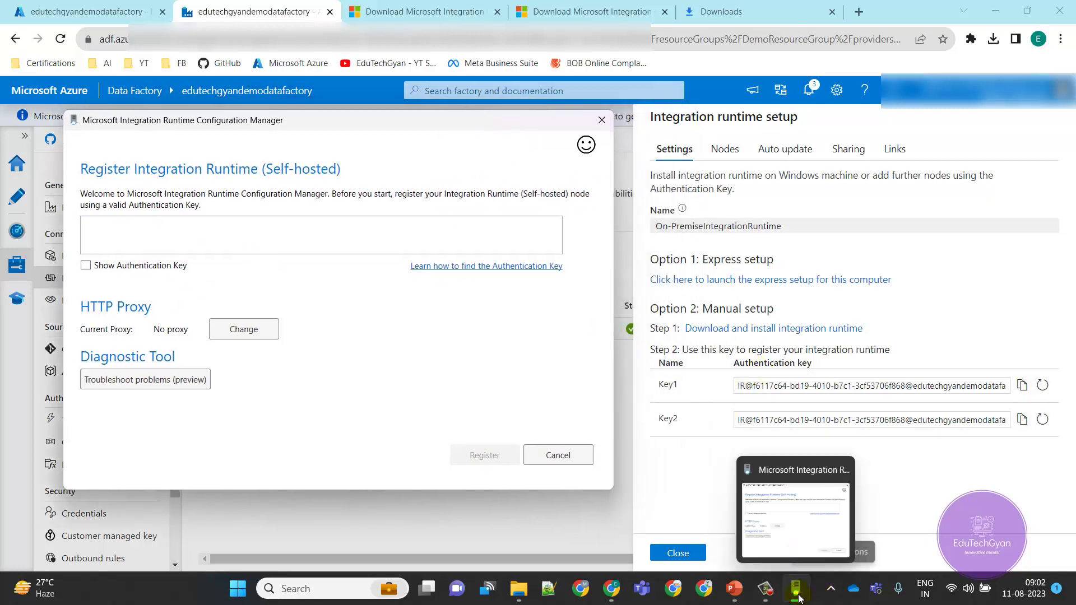
pyautogui.click(832, 590)
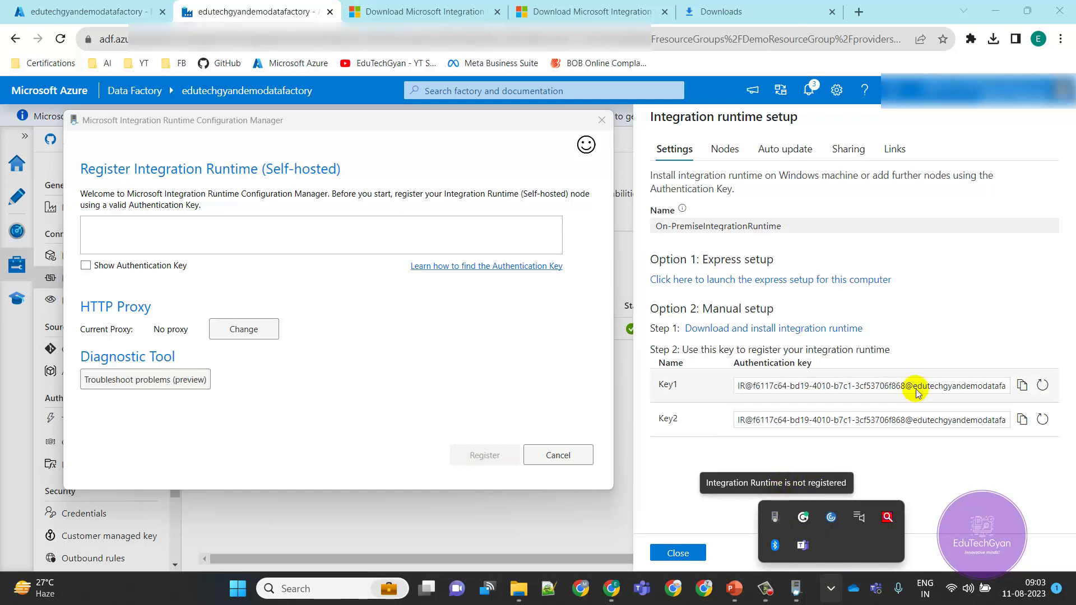
# Copy the Key1 authentication key into the self-hosted runtime's registration form, show it briefly to check it, and mask it again.
pyautogui.click(1025, 387)
pyautogui.click(1028, 390)
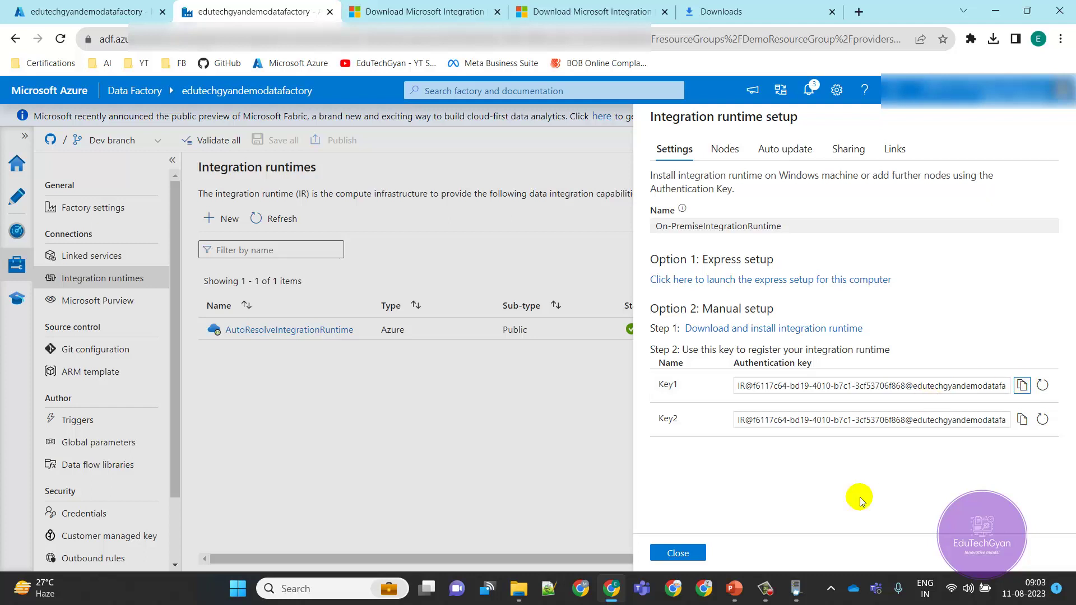
pyautogui.moveTo(796, 588)
pyautogui.click(796, 516)
pyautogui.click(385, 230)
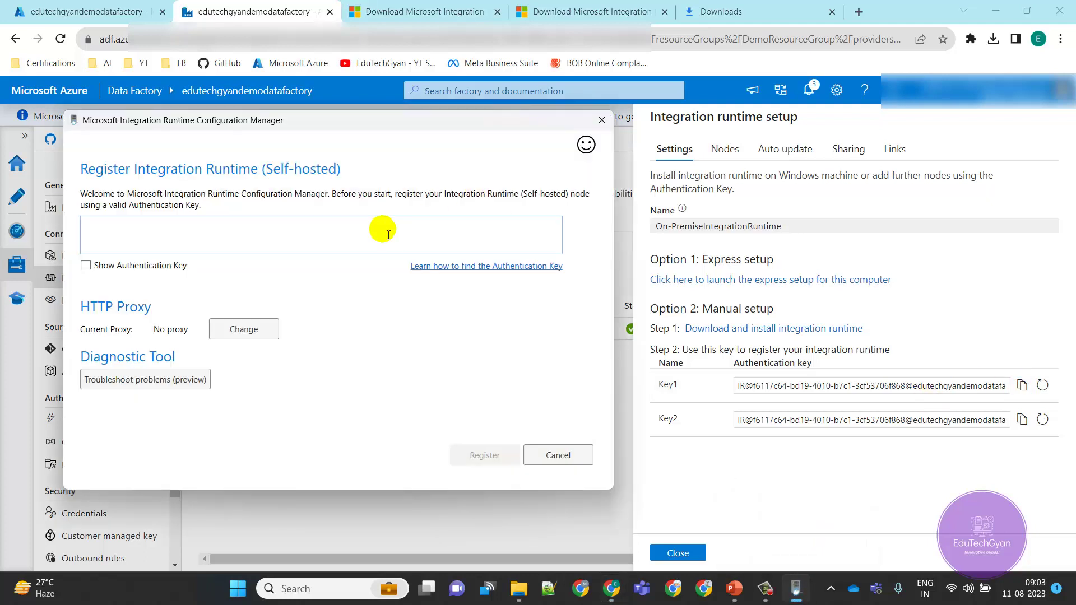
pyautogui.click(387, 233)
pyautogui.hotkey('ctrl', 'v')
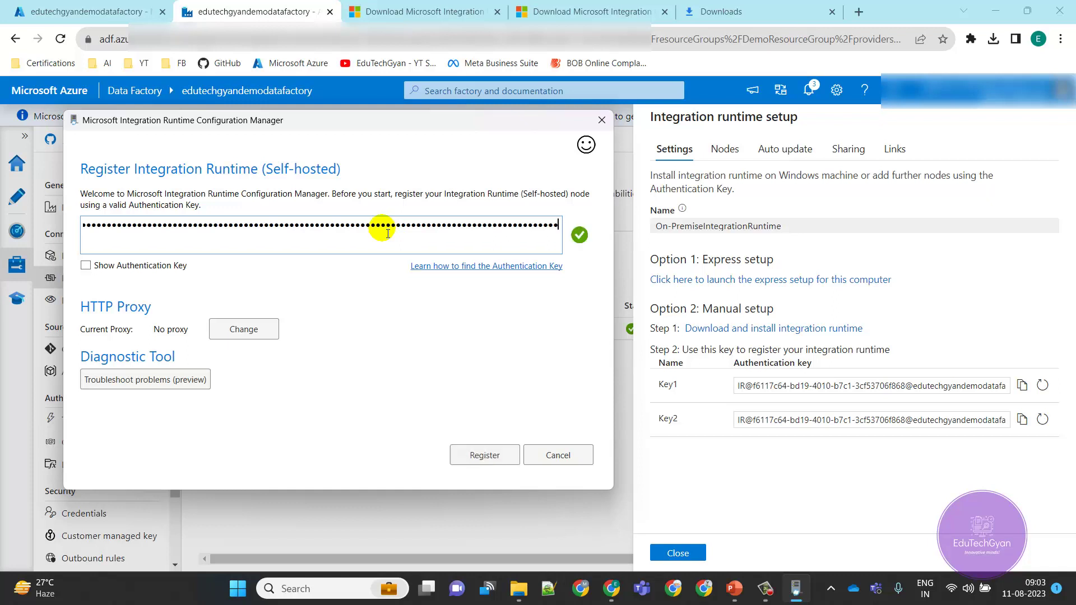
pyautogui.click(153, 269)
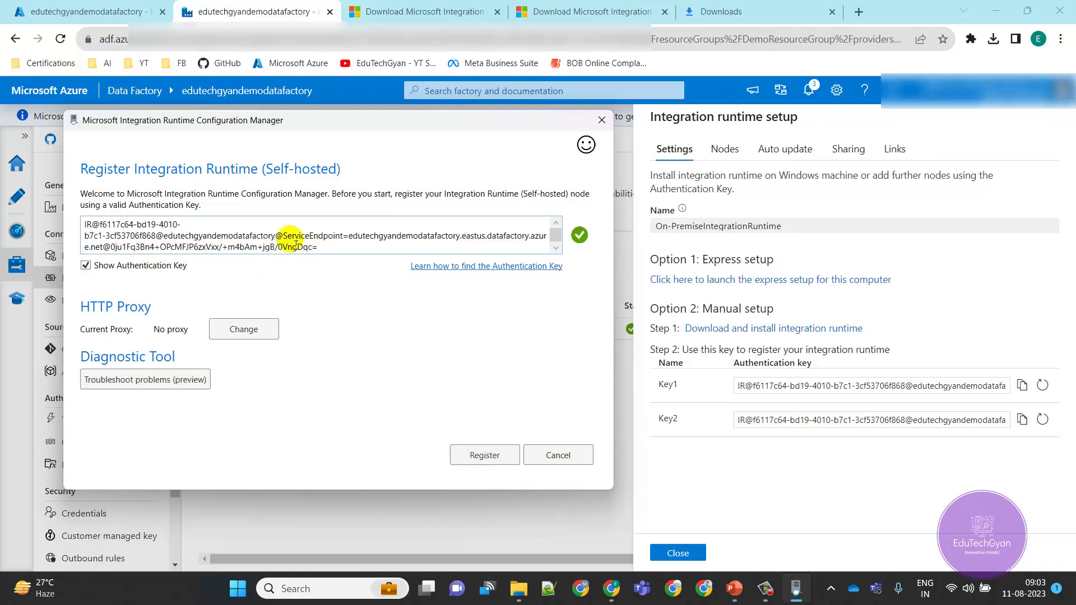
pyautogui.click(175, 265)
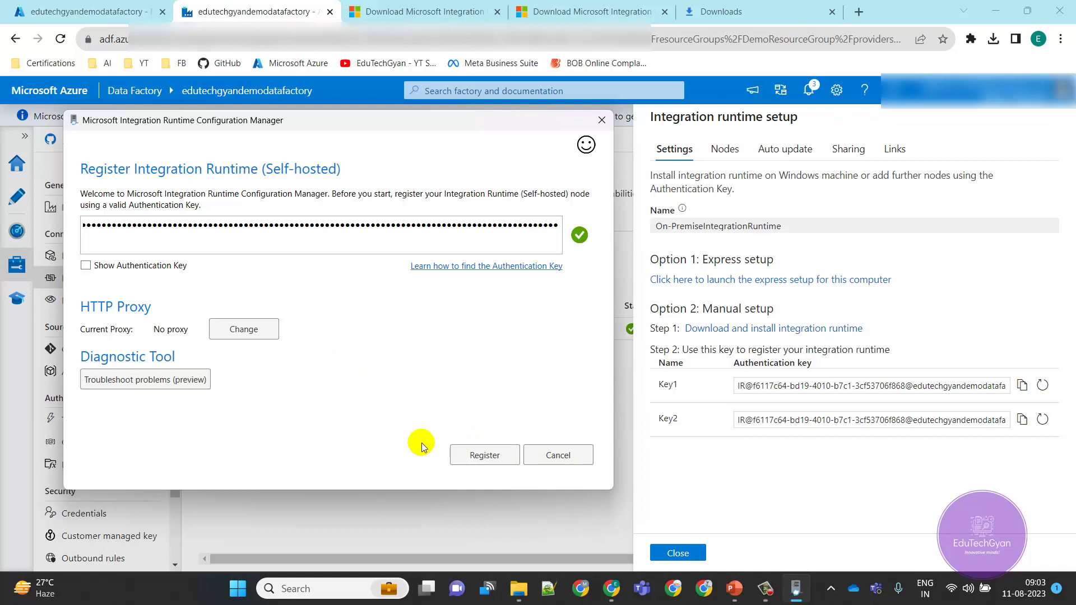
# Register this computer as a new node of On-PremiseIntegrationRuntime, keeping the default node name and leaving remote access from intranet disabled.
pyautogui.click(485, 457)
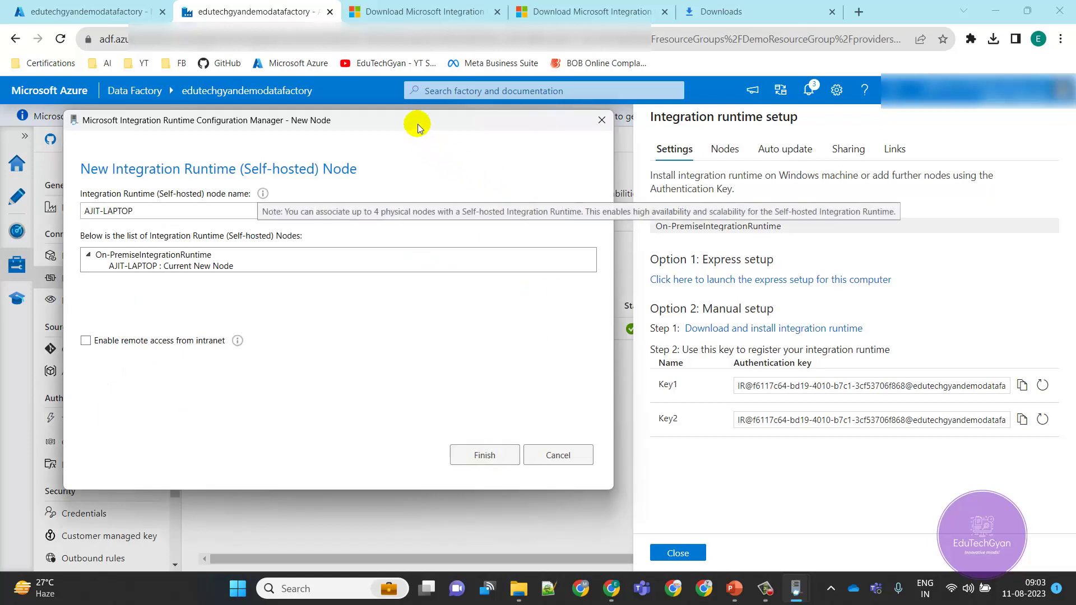
pyautogui.moveTo(418, 128); pyautogui.dragTo(454, 125)
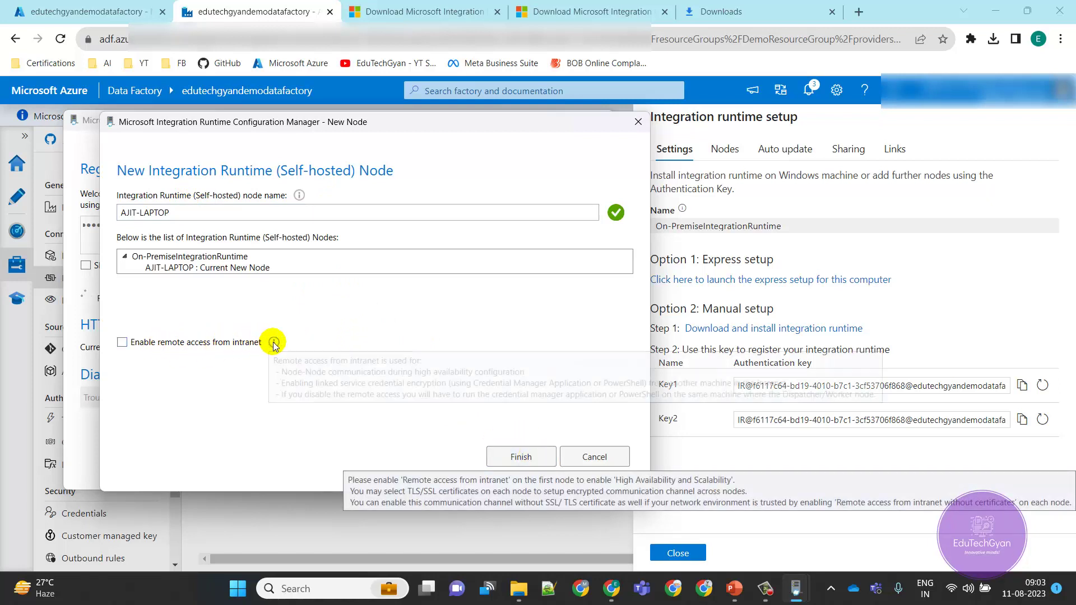
pyautogui.moveTo(274, 344)
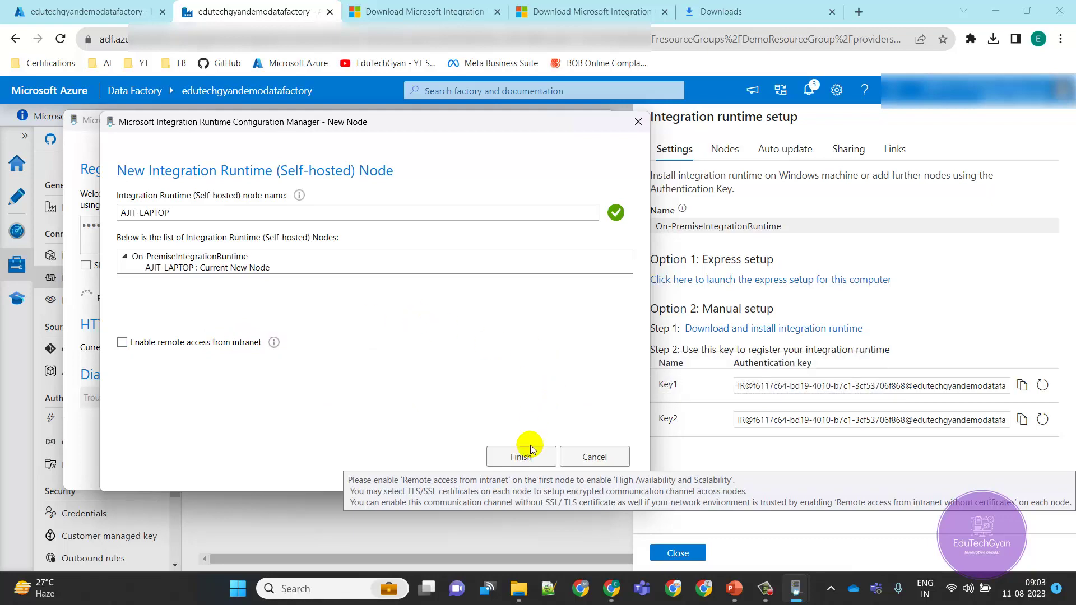
pyautogui.click(535, 460)
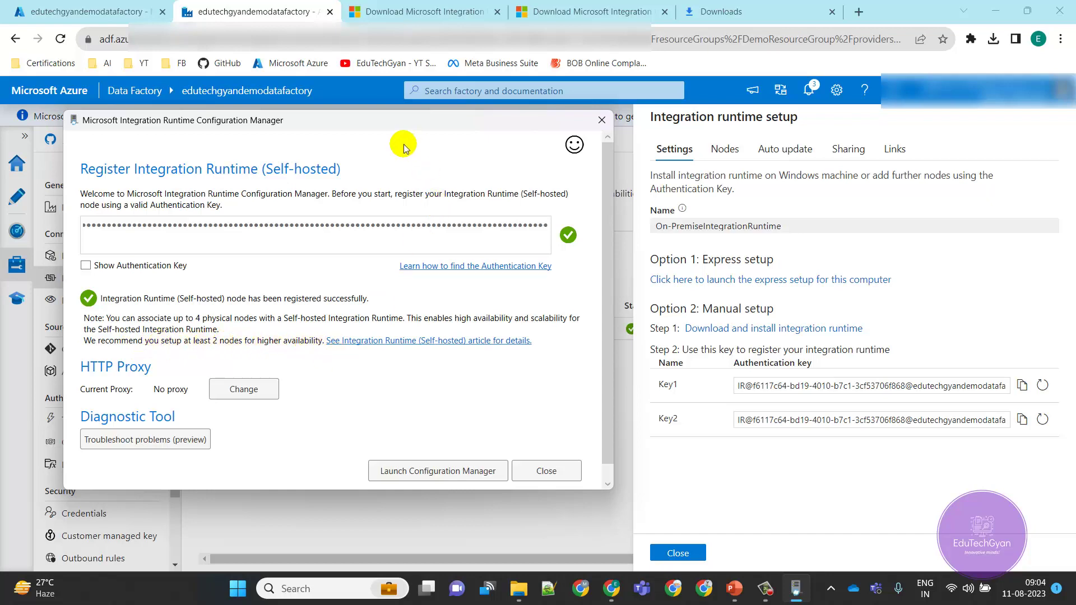
# Launch the full Configuration Manager to check the self-hosted node's connection to the cloud service, and minimize it.
pyautogui.moveTo(392, 124); pyautogui.dragTo(454, 108)
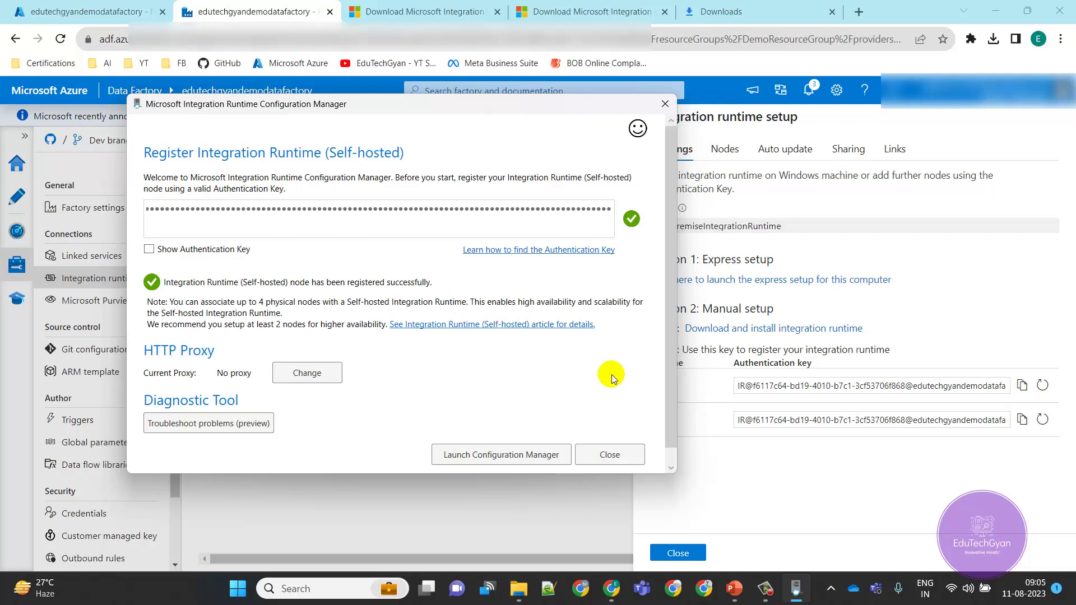
pyautogui.click(515, 458)
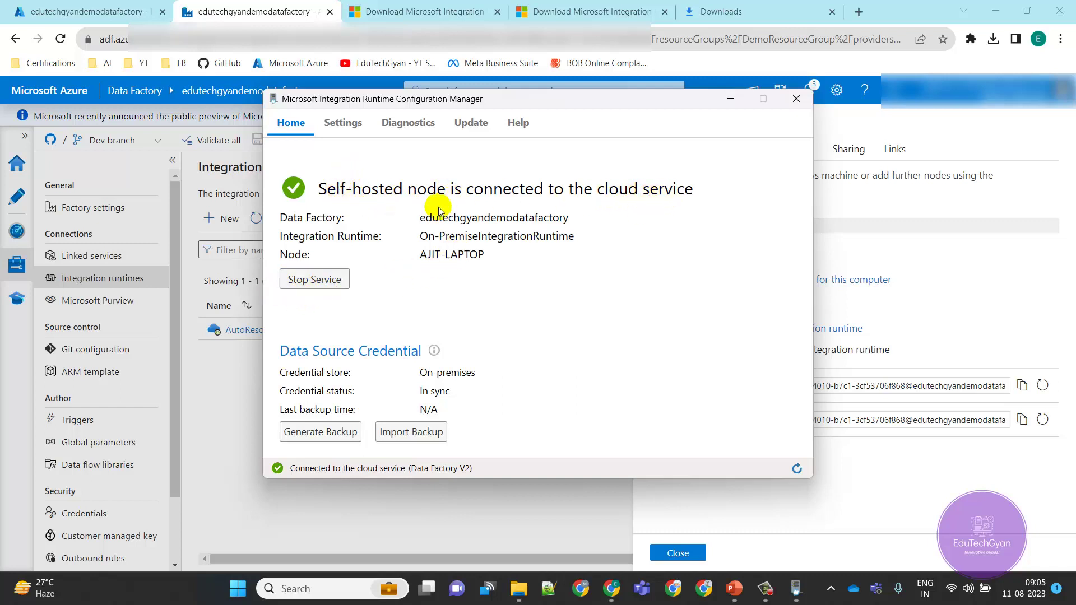
pyautogui.click(730, 100)
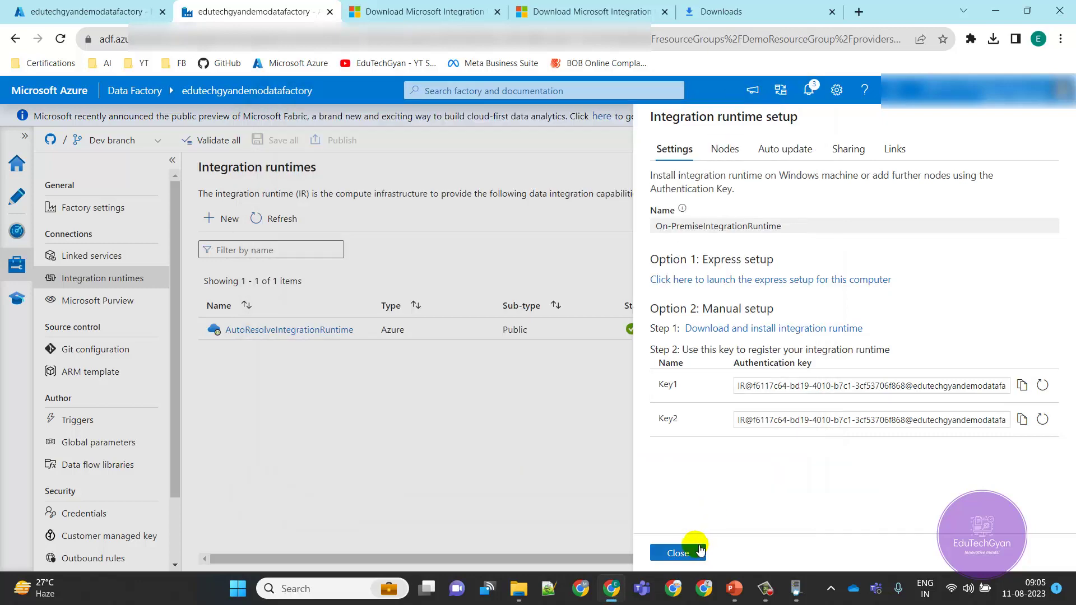
# Close the integration runtime setup pane and open On-PremiseIntegrationRuntime from the runtimes list for editing.
pyautogui.click(675, 553)
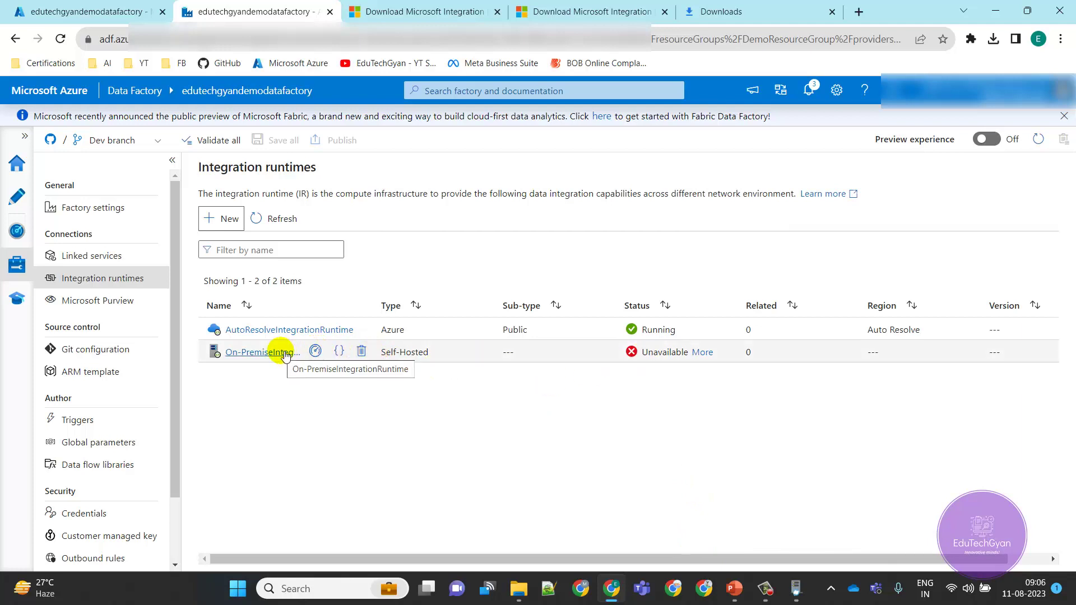
pyautogui.click(283, 353)
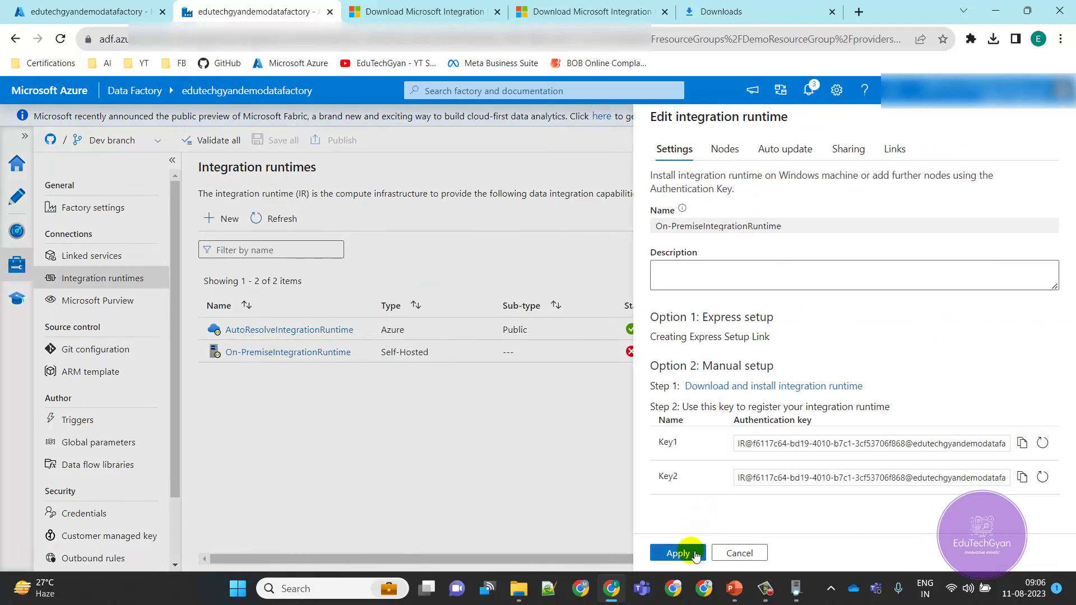
# Apply the runtime's edit pane, open the troubleshooting article from the On-PremiseIntegrationRuntime status details, and close the article.
pyautogui.click(678, 553)
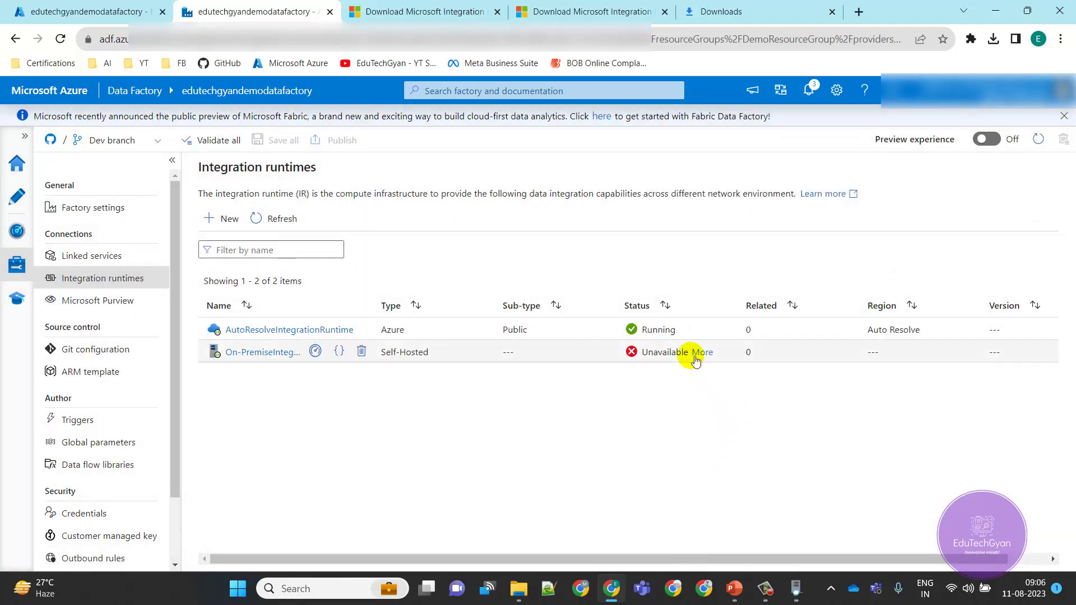
pyautogui.click(703, 353)
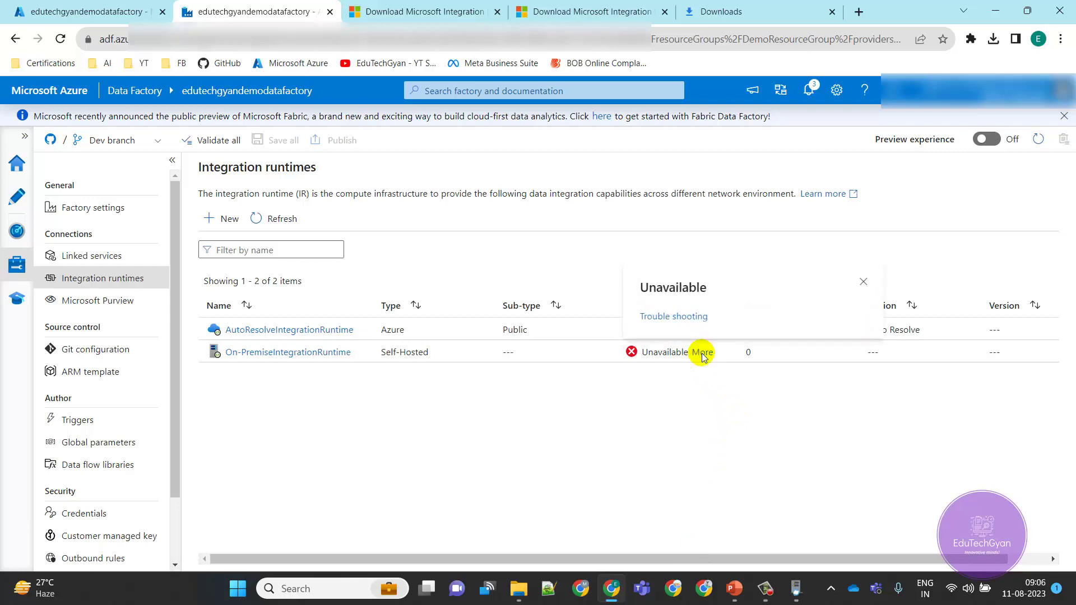
pyautogui.click(683, 317)
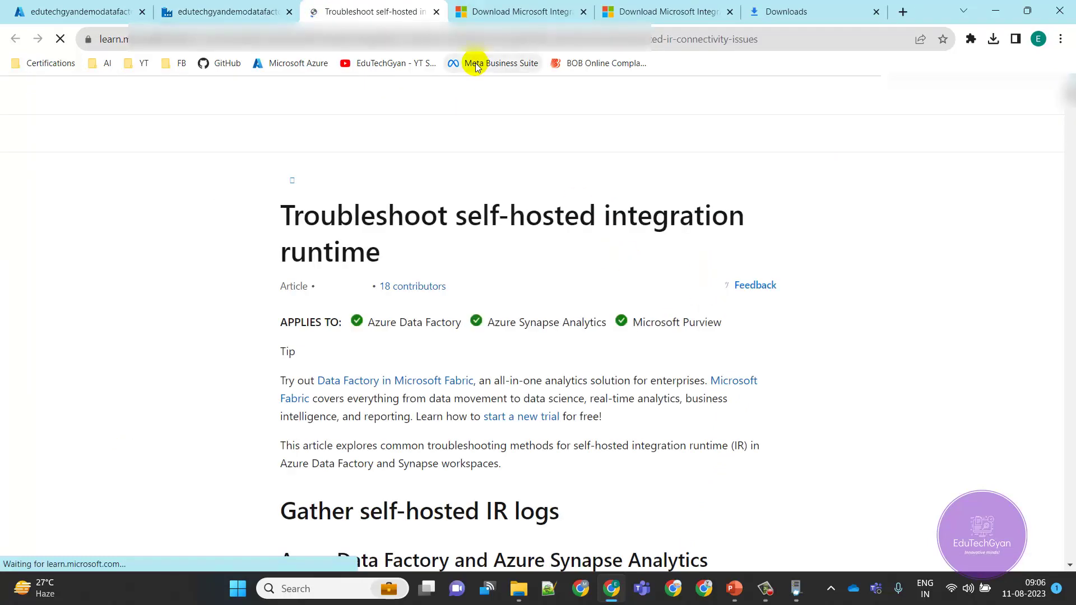
pyautogui.click(437, 12)
pyautogui.click(765, 588)
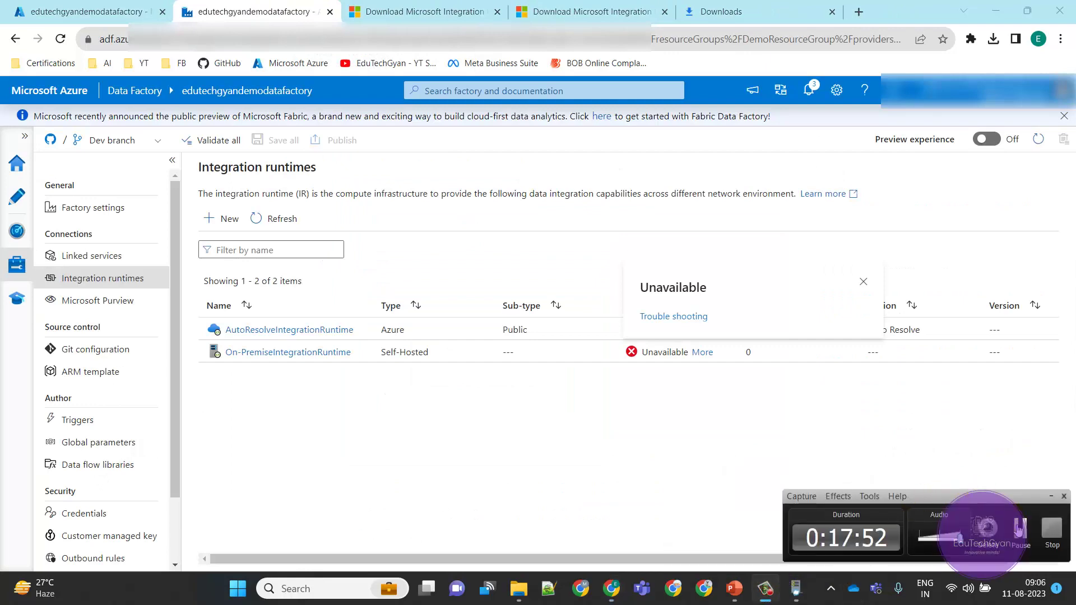
pyautogui.click(1019, 528)
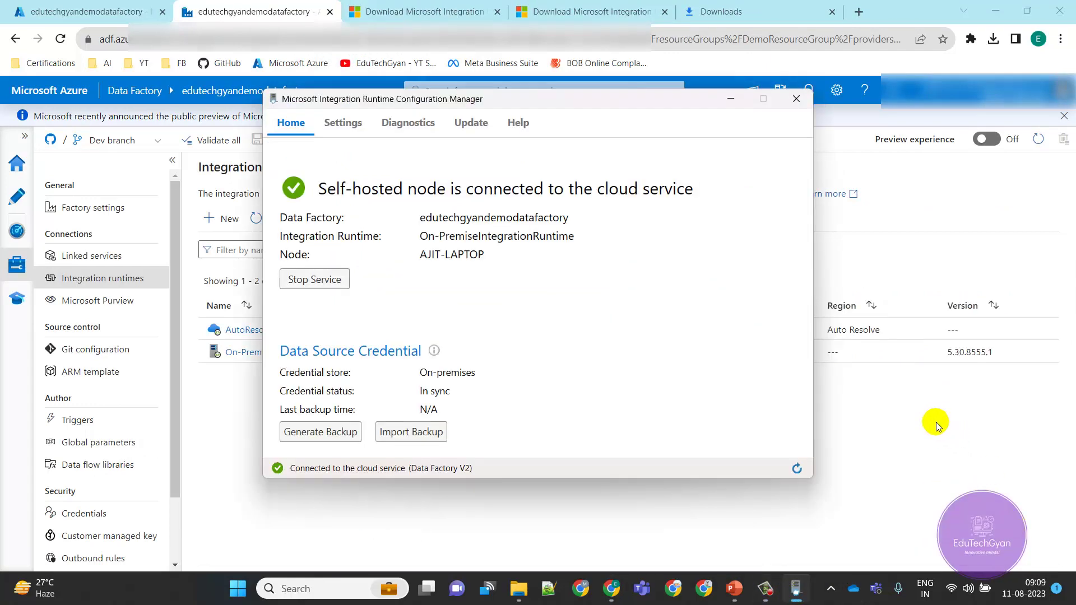
# Check the node's connection details in the Integration Runtime Configuration Manager, return to the browser's runtimes list, and reload the page.
pyautogui.click(936, 426)
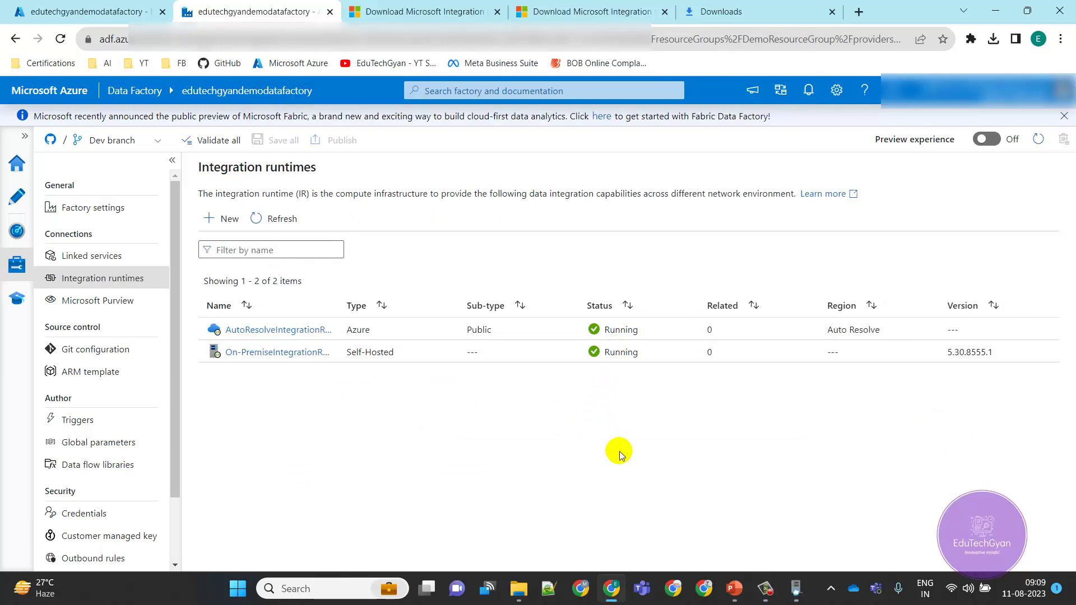
pyautogui.click(795, 589)
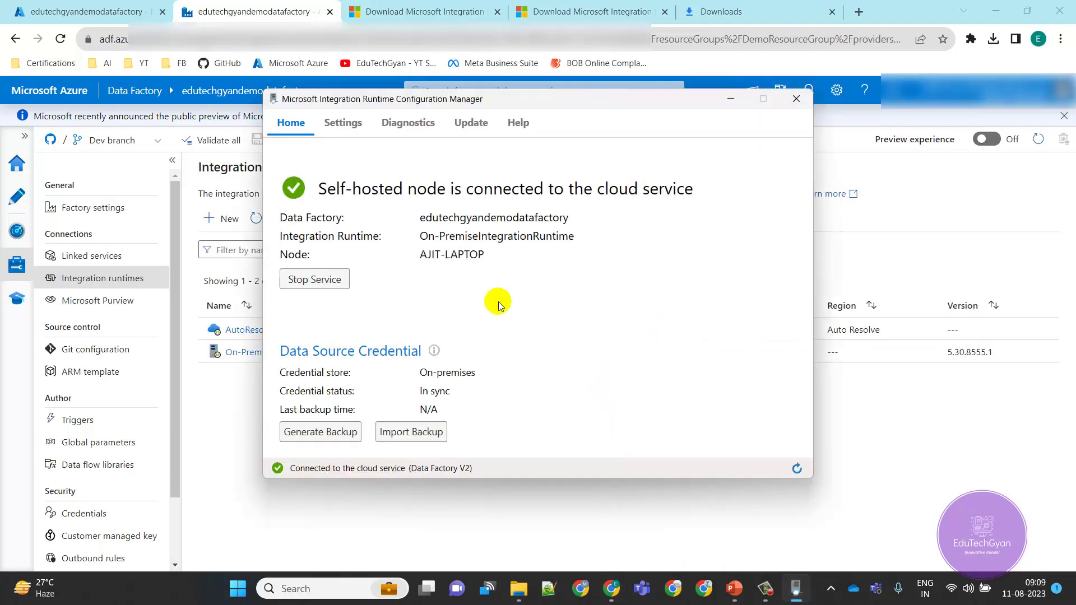
pyautogui.moveTo(559, 104); pyautogui.dragTo(701, 79)
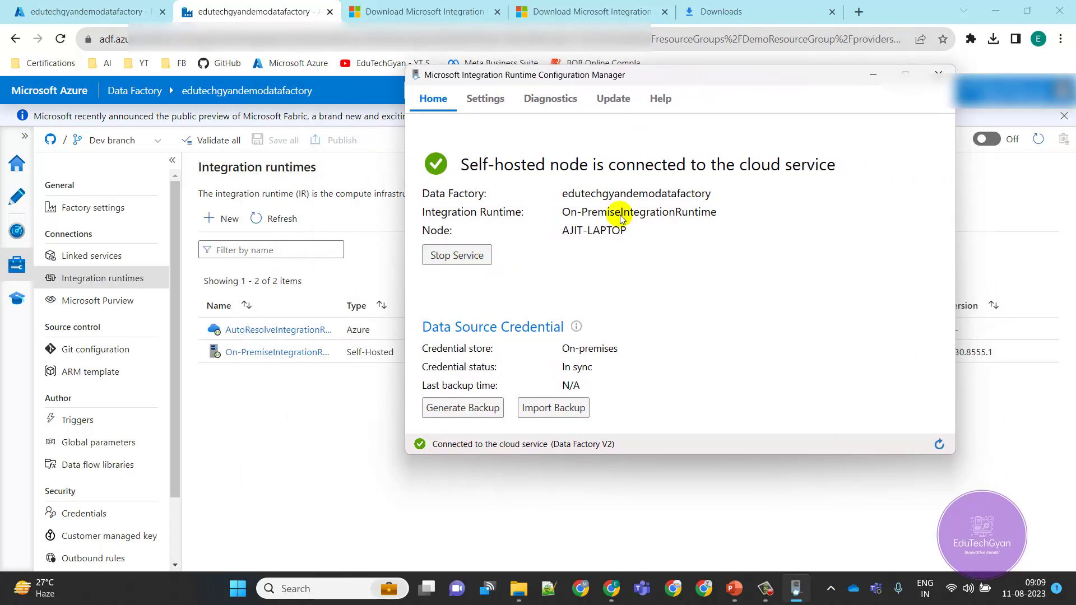
pyautogui.click(301, 454)
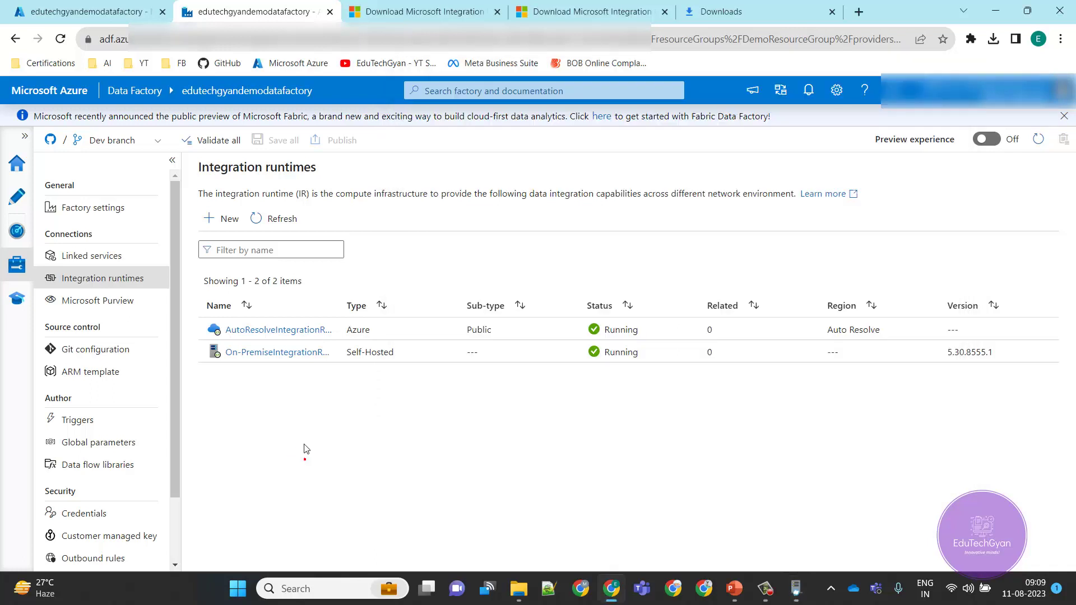
pyautogui.click(62, 40)
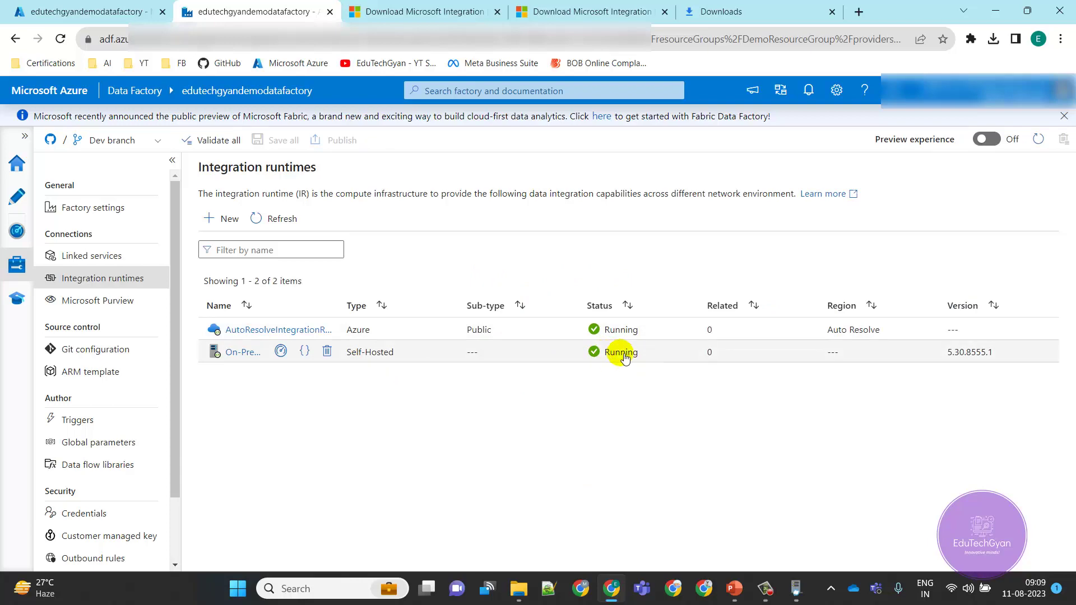
# Open On-PremiseIntegrationRuntime for editing, review its registered nodes, and apply to close the pane.
pyautogui.click(250, 353)
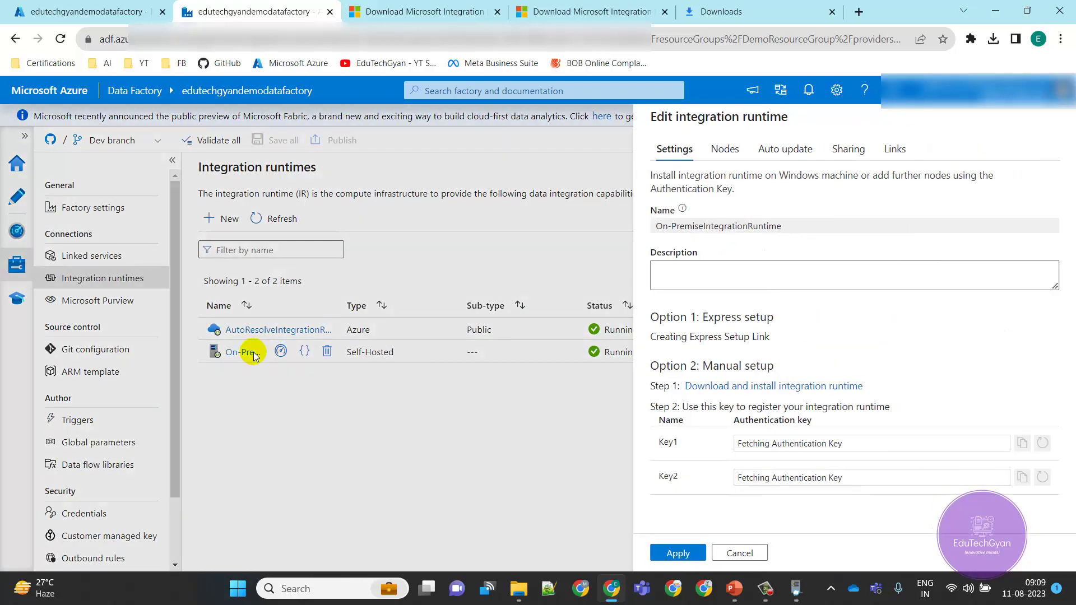
pyautogui.click(722, 147)
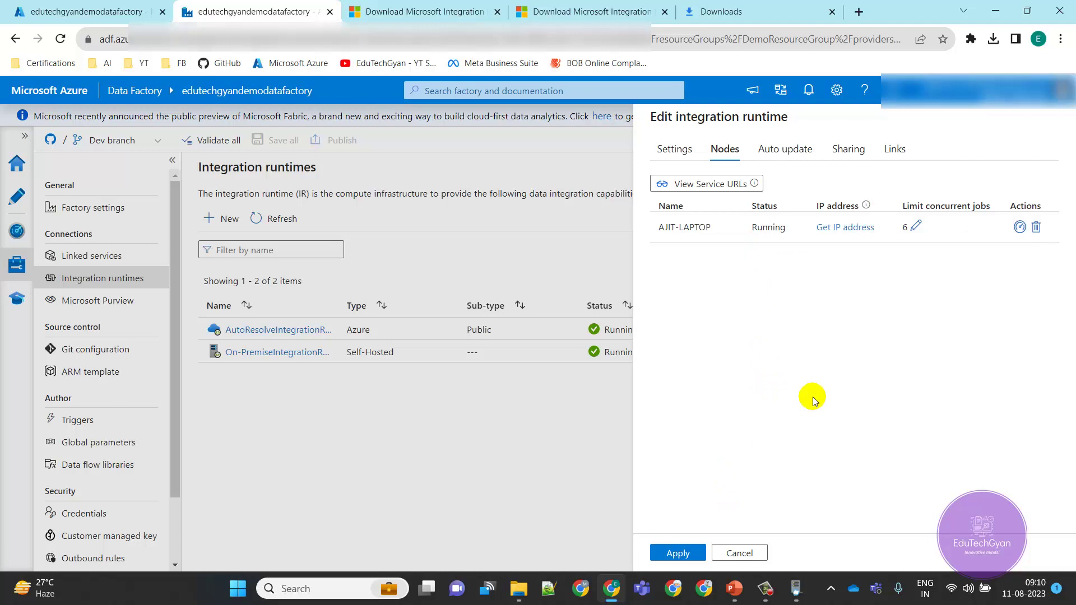
pyautogui.click(691, 553)
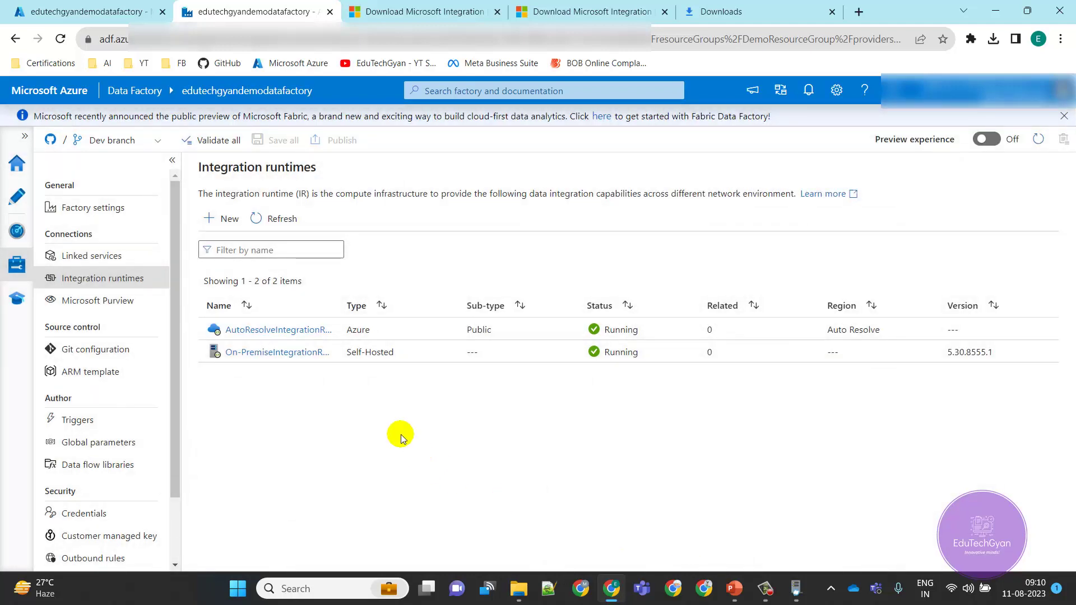
# Widen the Name column of the integration runtimes list to fit the full runtime names.
pyautogui.click(342, 307)
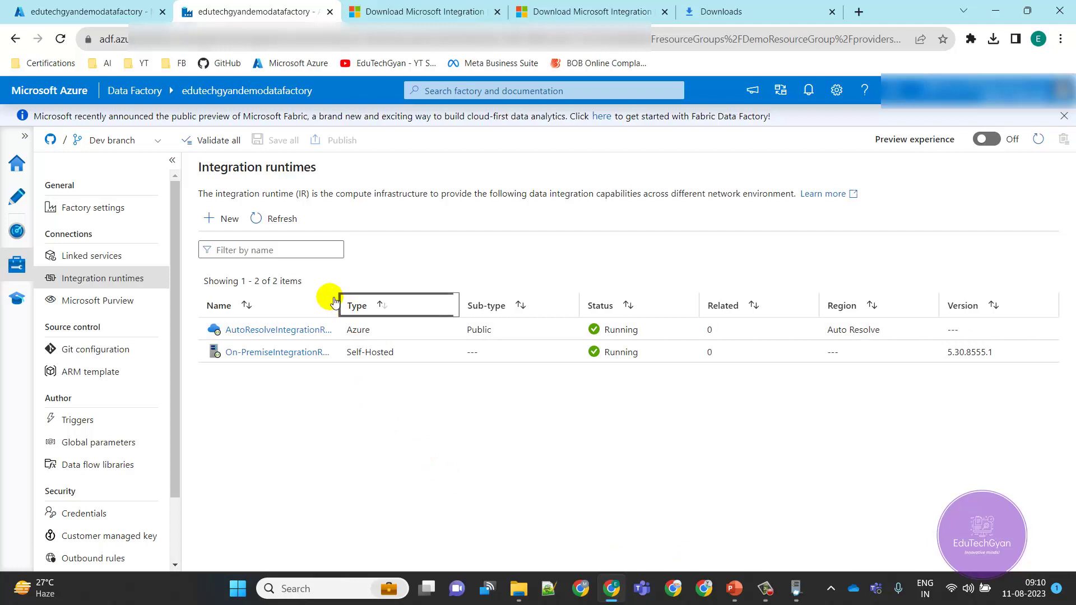
pyautogui.moveTo(342, 302); pyautogui.dragTo(421, 303)
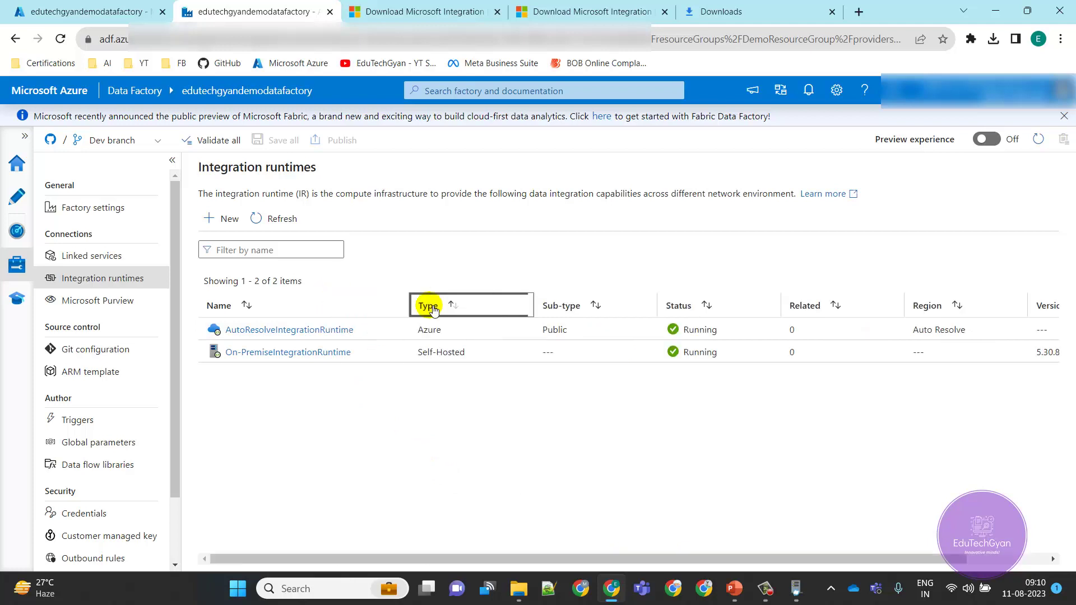
pyautogui.click(458, 419)
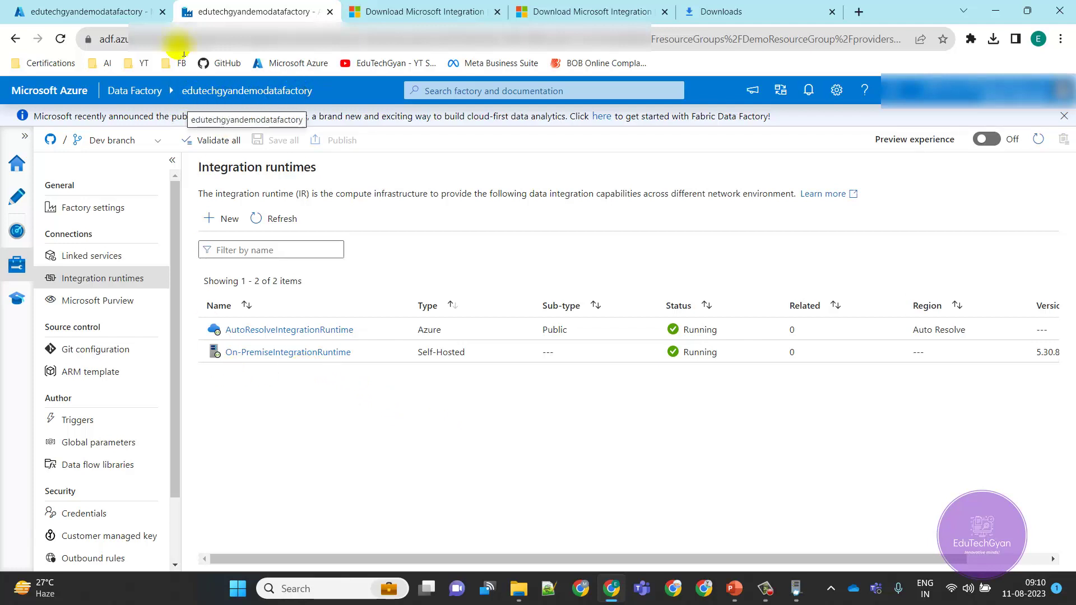
# Open the DemoADF01082023 data factory from the Azure portal's recent resources and launch its studio.
pyautogui.click(92, 11)
pyautogui.click(24, 119)
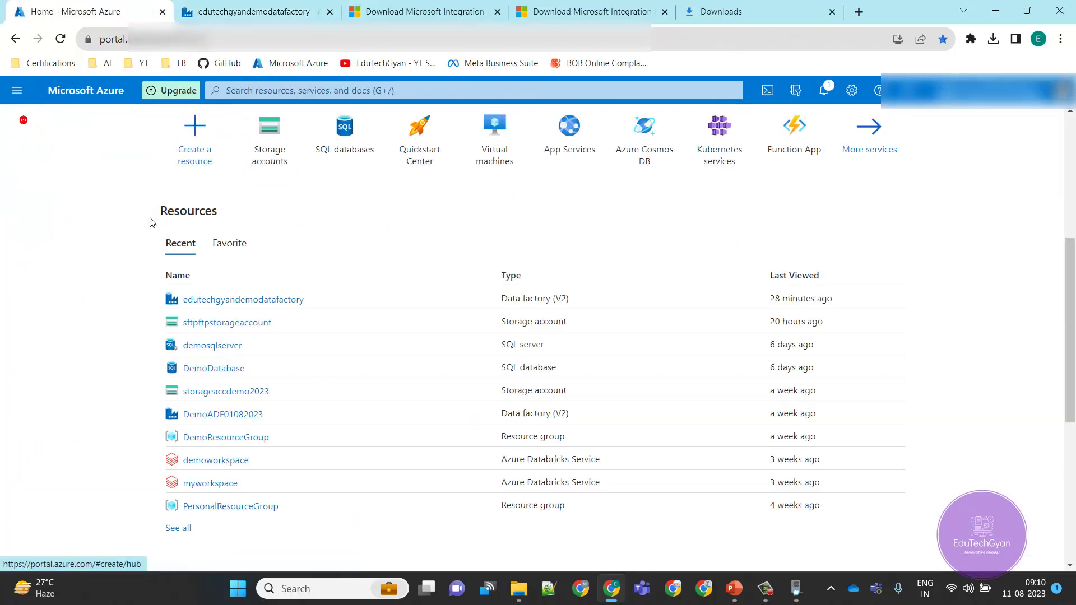
pyautogui.click(245, 415)
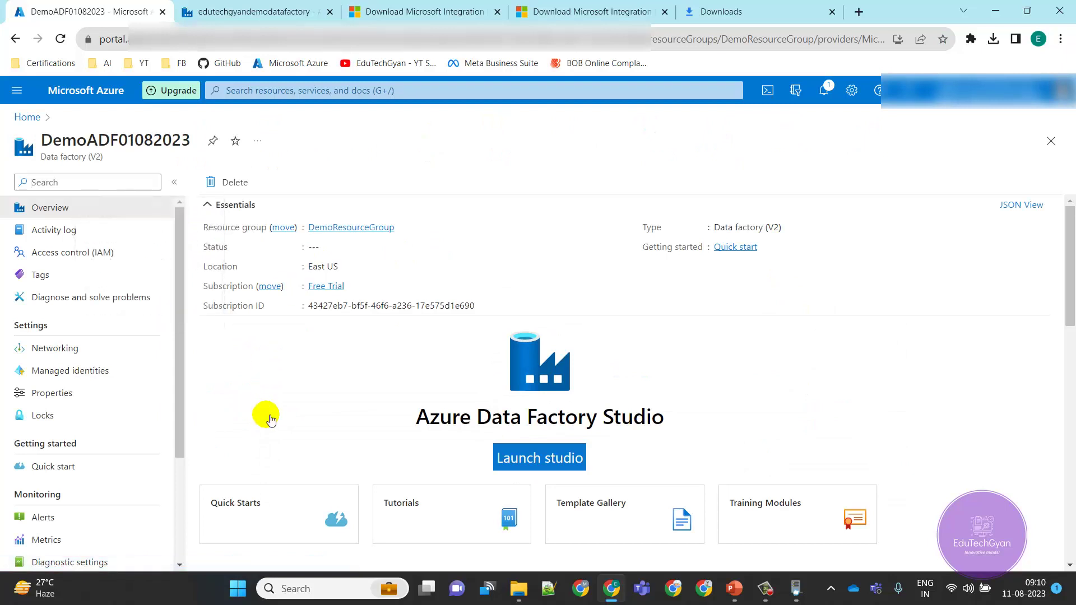
pyautogui.click(512, 453)
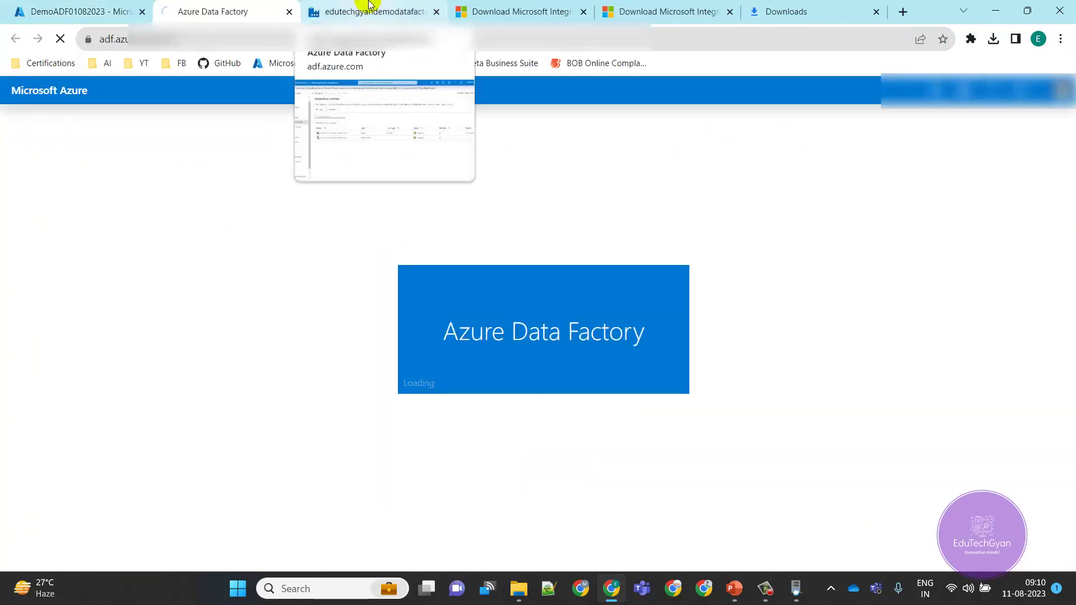
# Glance at edutechgyandemodatafactory's runtimes, return to the DemoADF01082023 studio, and open its list of integration runtimes for comparison.
pyautogui.click(370, 7)
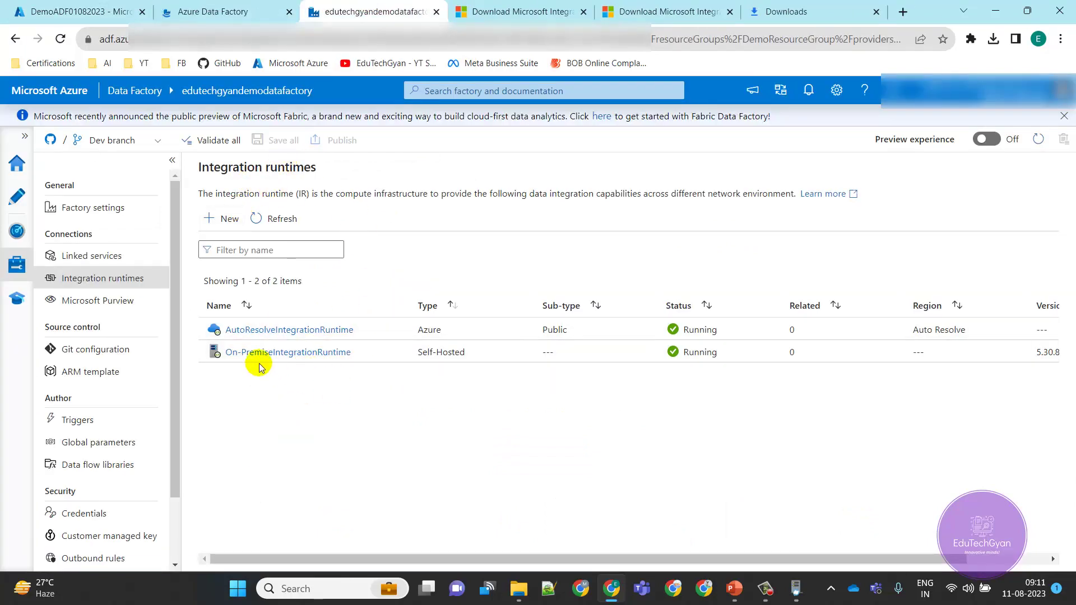
pyautogui.click(187, 10)
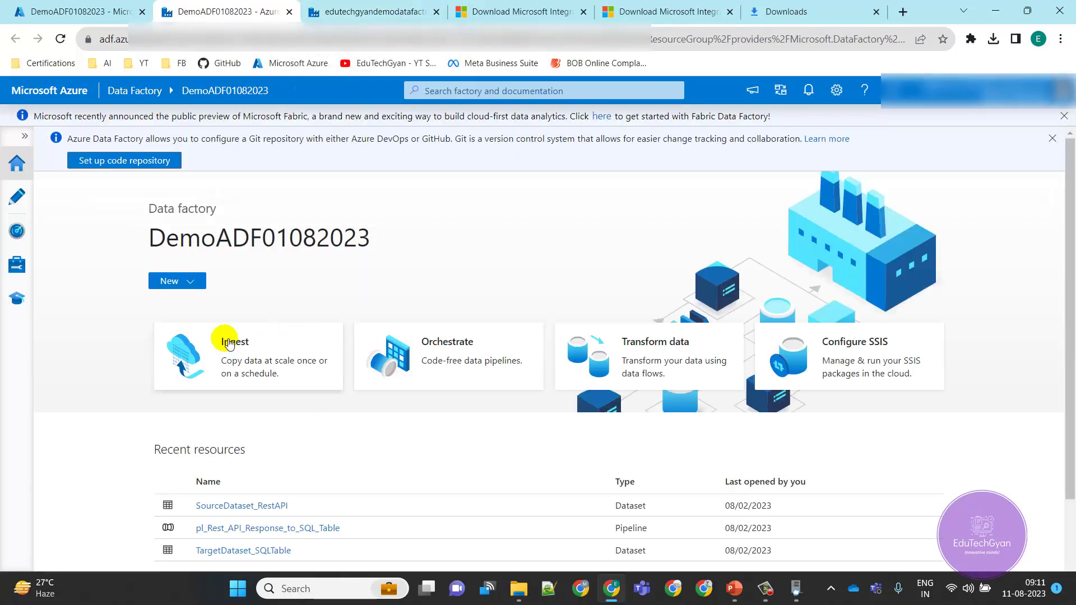
pyautogui.click(17, 265)
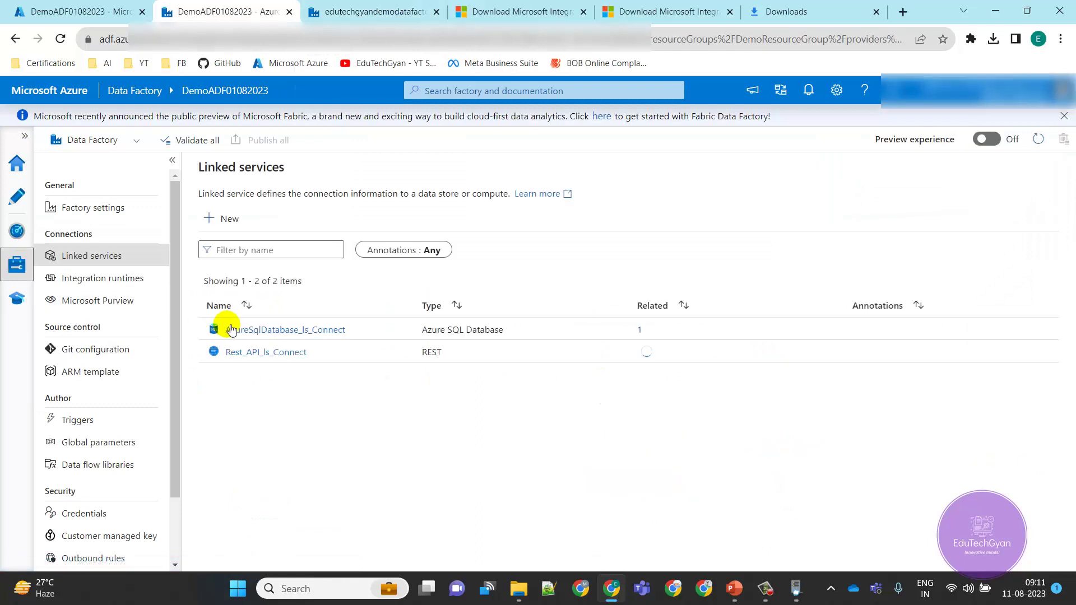
pyautogui.click(135, 279)
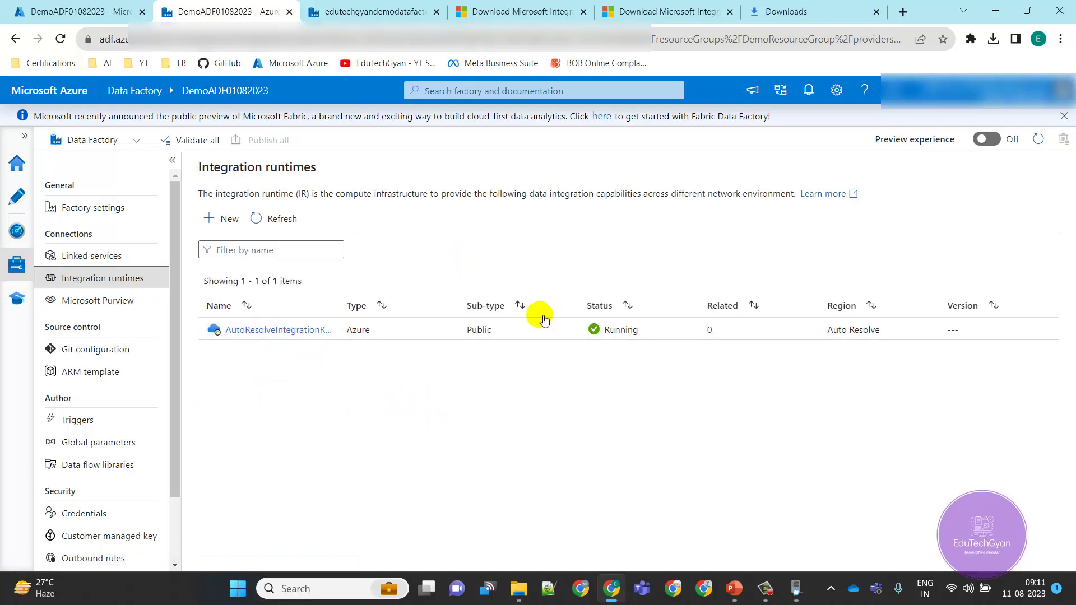
# In edutechgyandemodatafactory, start a new Azure, Self-Hosted integration runtime, examine the Linked Self-Hosted option under external resources, and cancel the setup.
pyautogui.click(360, 5)
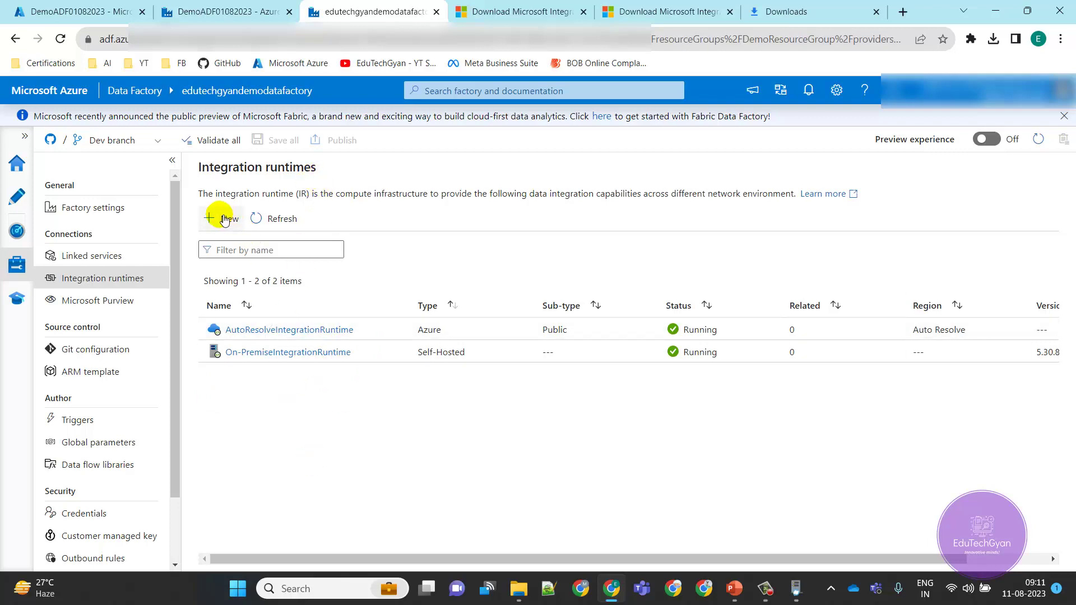
pyautogui.click(225, 219)
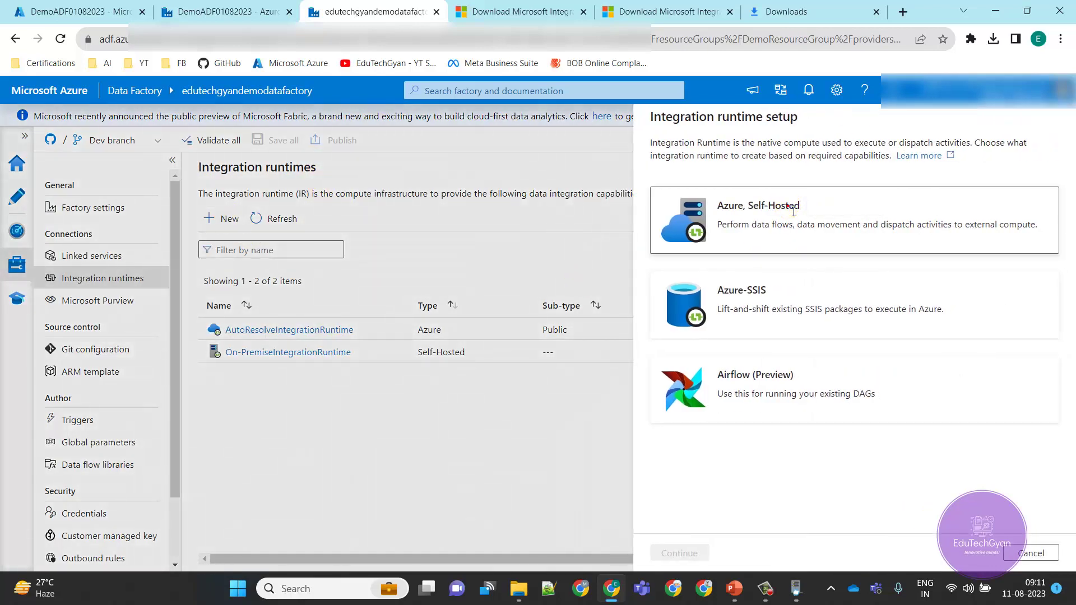
pyautogui.click(793, 212)
pyautogui.click(683, 553)
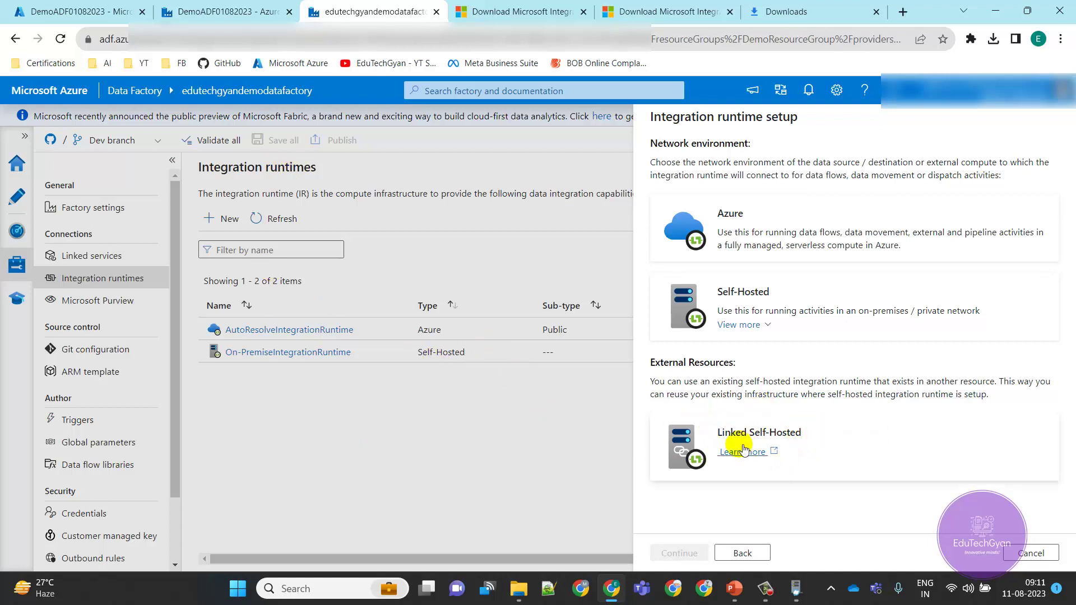
pyautogui.click(1029, 553)
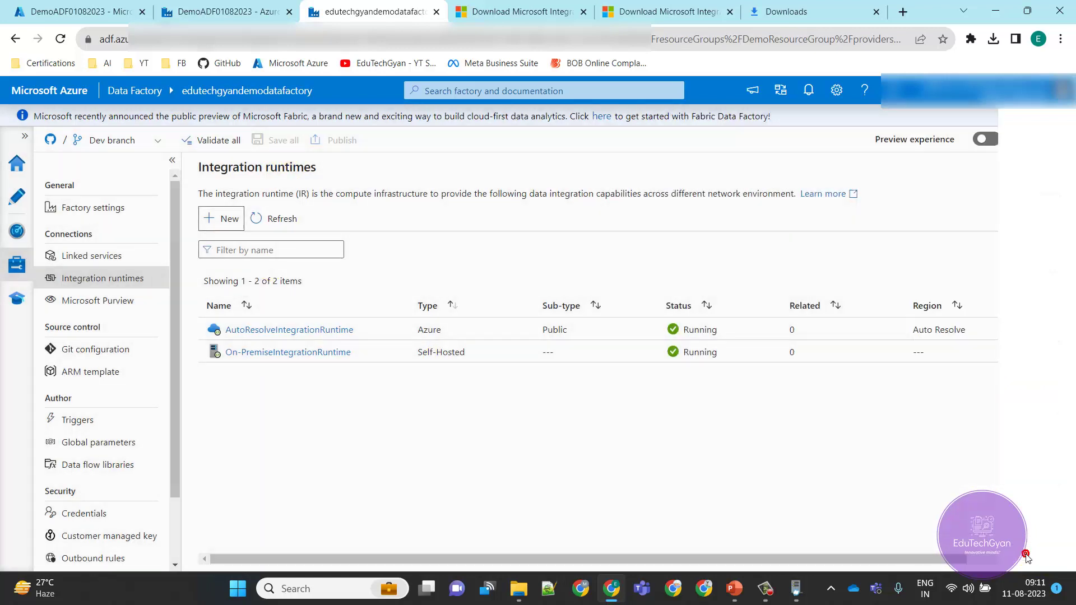